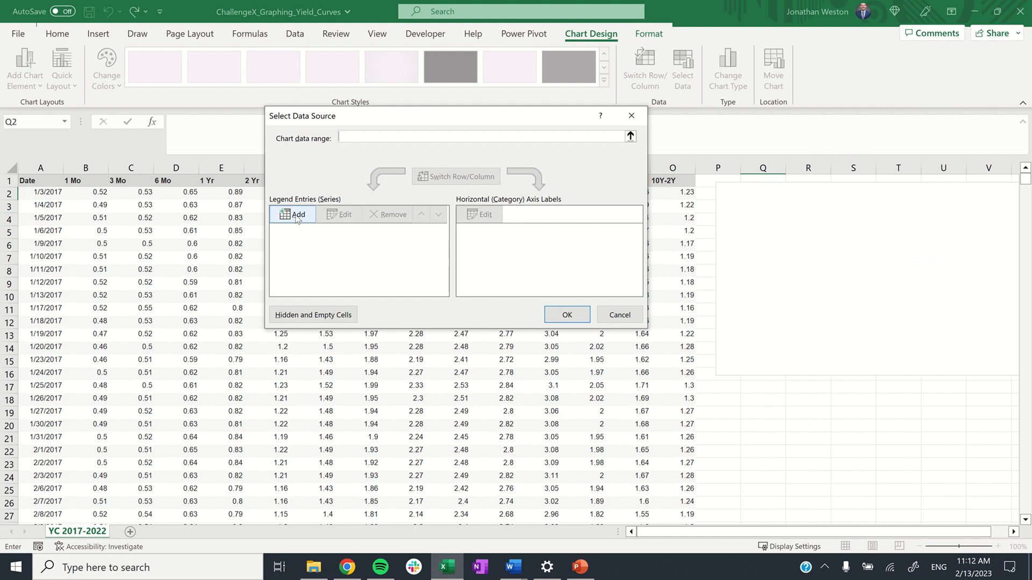
# - Add a chart series named "10 Year - 1 Month Yield Curve" with the dates in A2:A1501 as its X values
pyautogui.click(296, 215)
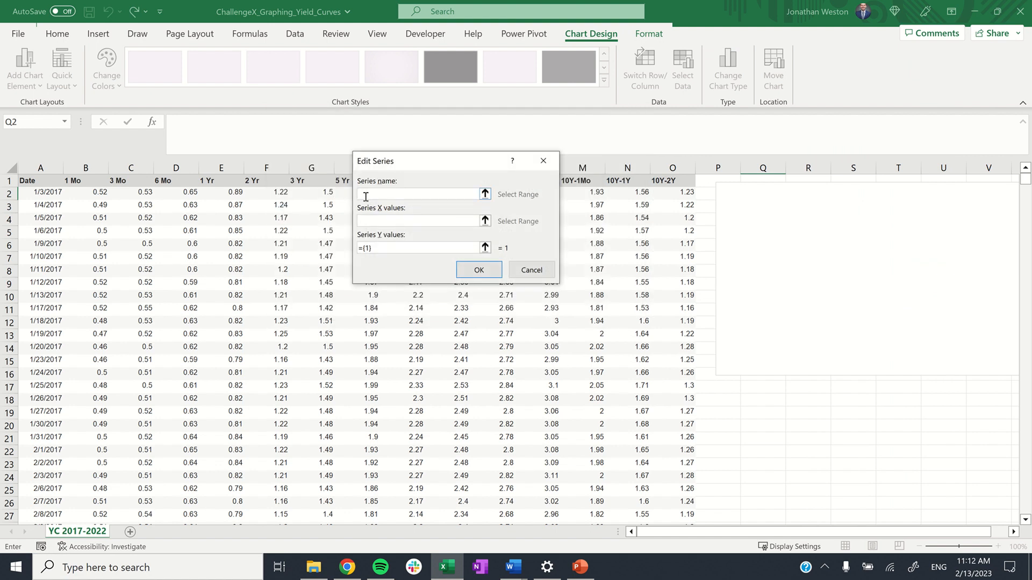
pyautogui.write('10 Year - 1 Month Yield Curve')
pyautogui.click(485, 221)
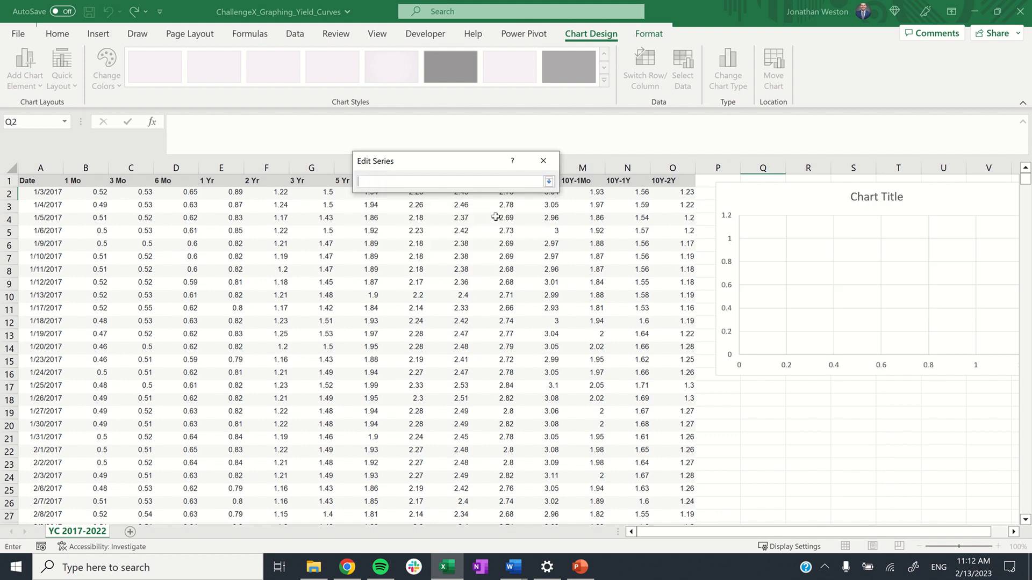
pyautogui.click(55, 195)
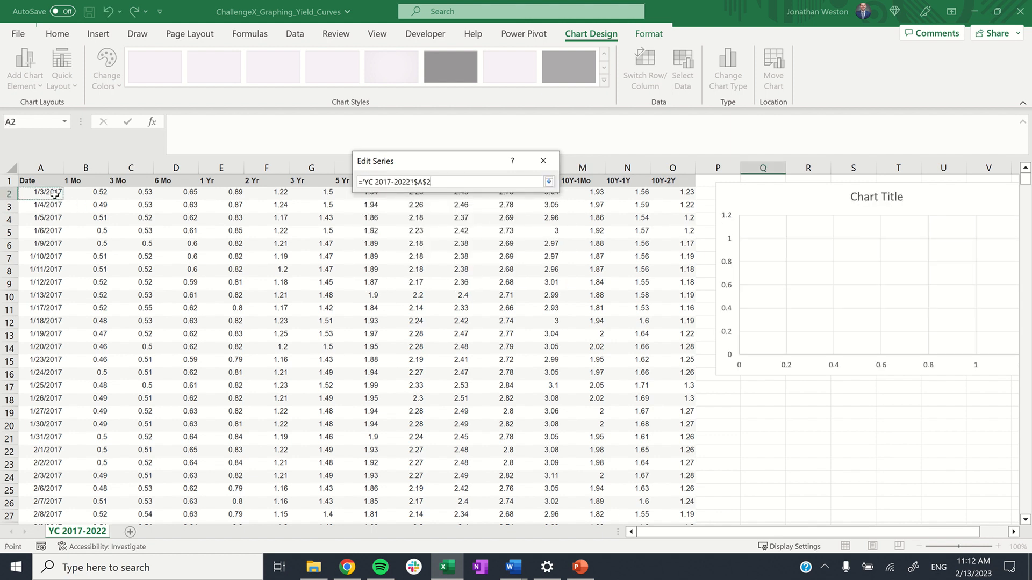
pyautogui.hotkey('ctrl', 'shift', 'Down')
pyautogui.press('Return')
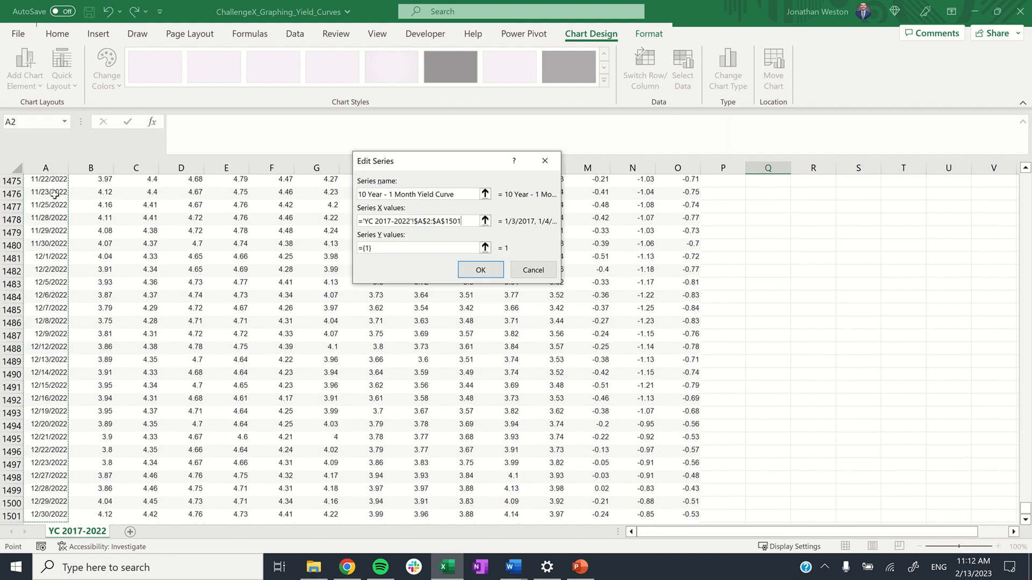
# - Set the series' Y values to the 10Y-1Mo spreads in M2:M1501 and apply the chart's data source
pyautogui.click(485, 248)
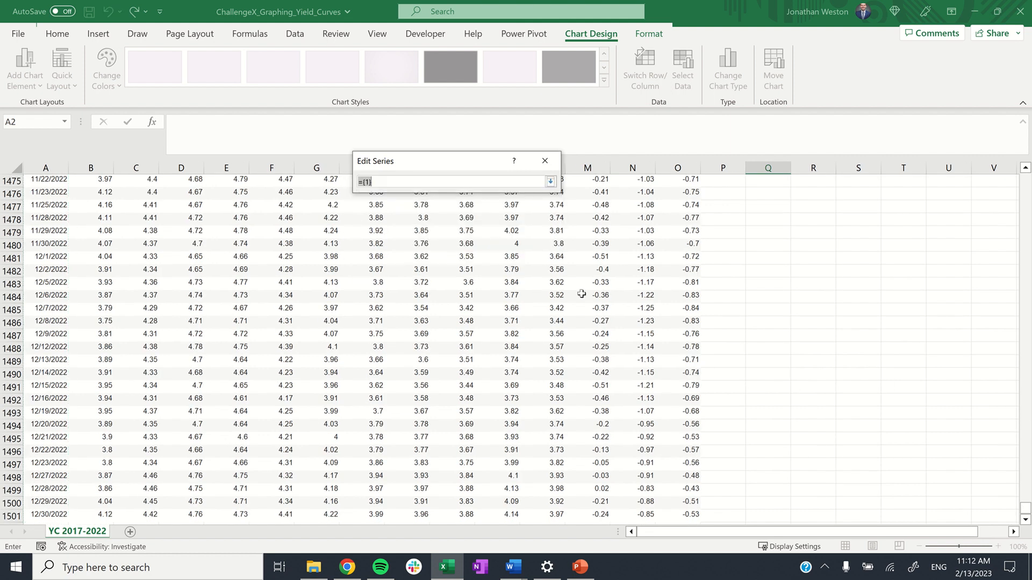
pyautogui.click(576, 295)
pyautogui.hotkey('ctrl', 'Up')
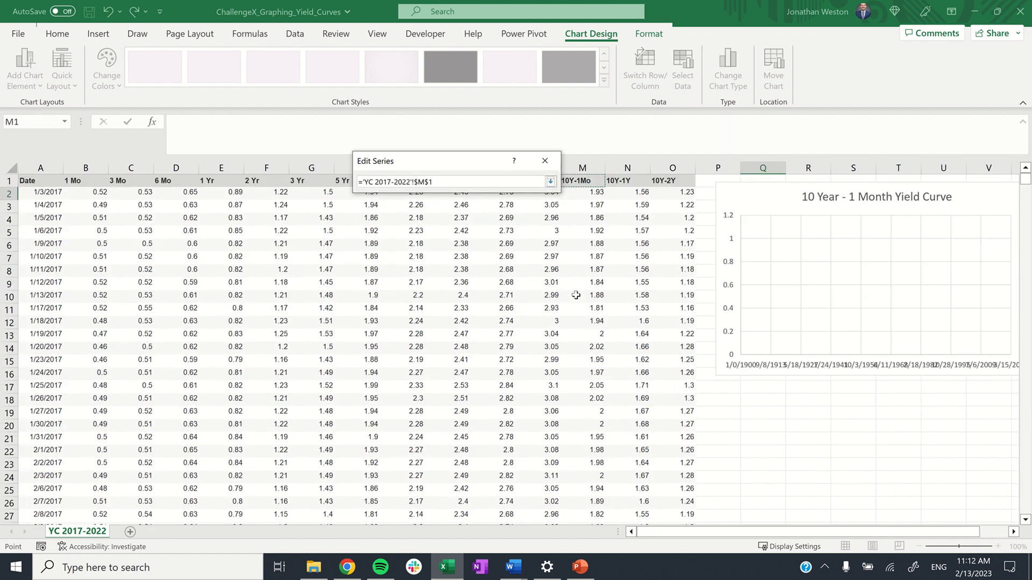
pyautogui.click(583, 195)
pyautogui.hotkey('ctrl', 'shift', 'Down')
pyautogui.press('Return')
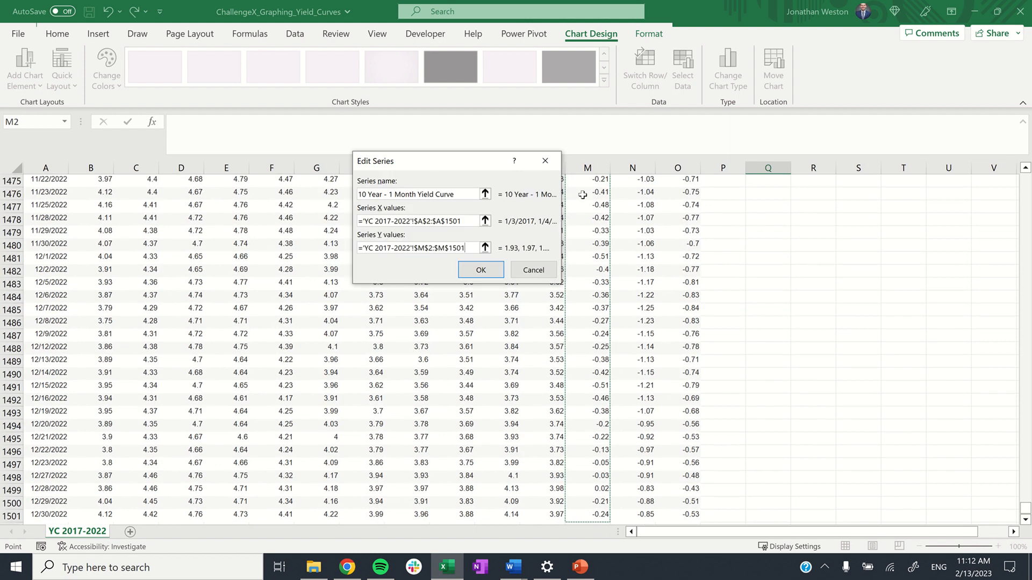
pyautogui.scroll(2, 582, 195)
pyautogui.click(481, 270)
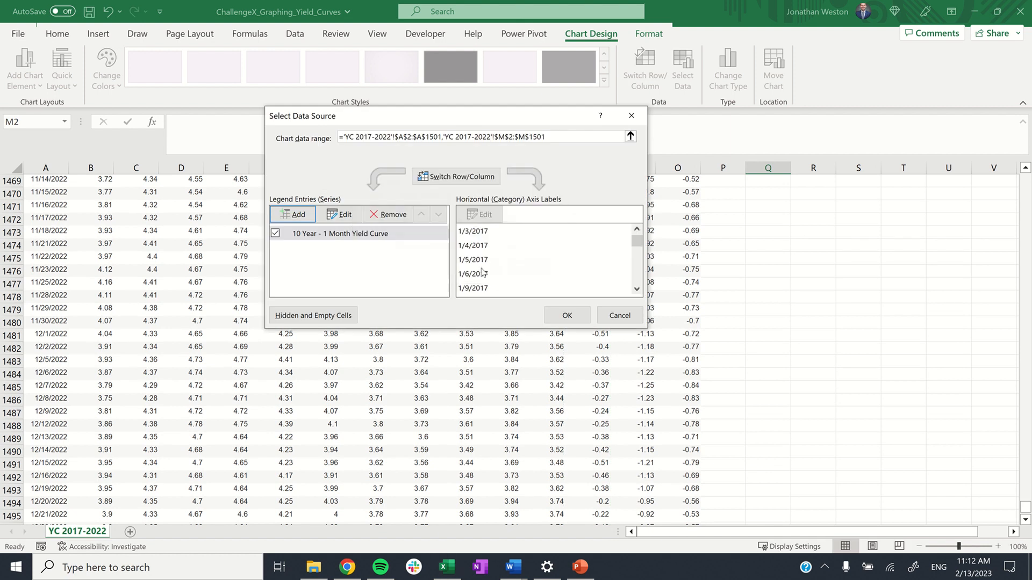
pyautogui.click(565, 316)
pyautogui.click(804, 344)
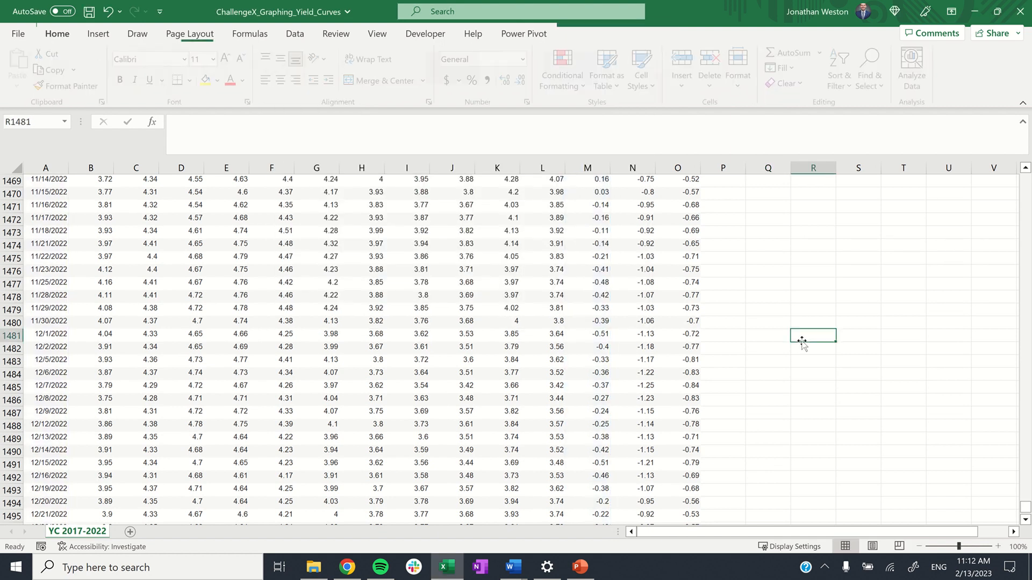
pyautogui.hotkey('ctrl', 'Up')
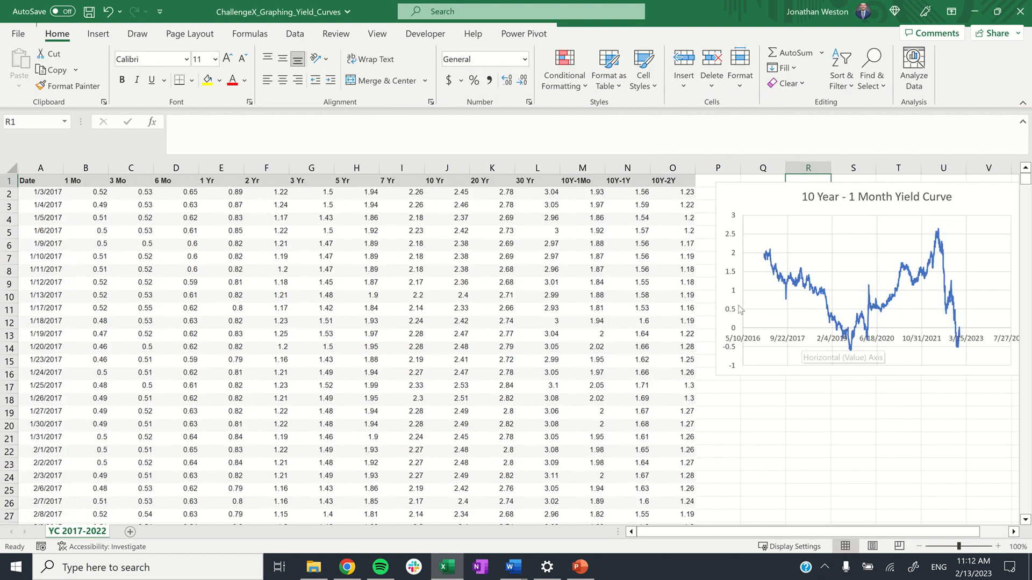
# - Widen the yield curve chart so that it spans from column P to about the end of column AA
pyautogui.hscroll(3, 737, 309)
pyautogui.hscroll(5, 728, 305)
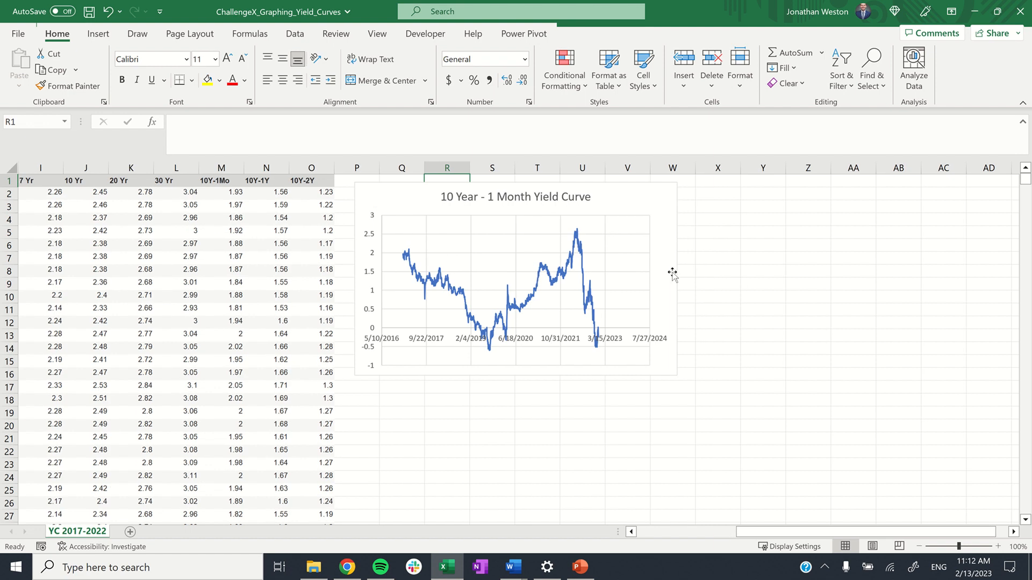
pyautogui.click(675, 314)
pyautogui.moveTo(677, 376); pyautogui.dragTo(876, 379)
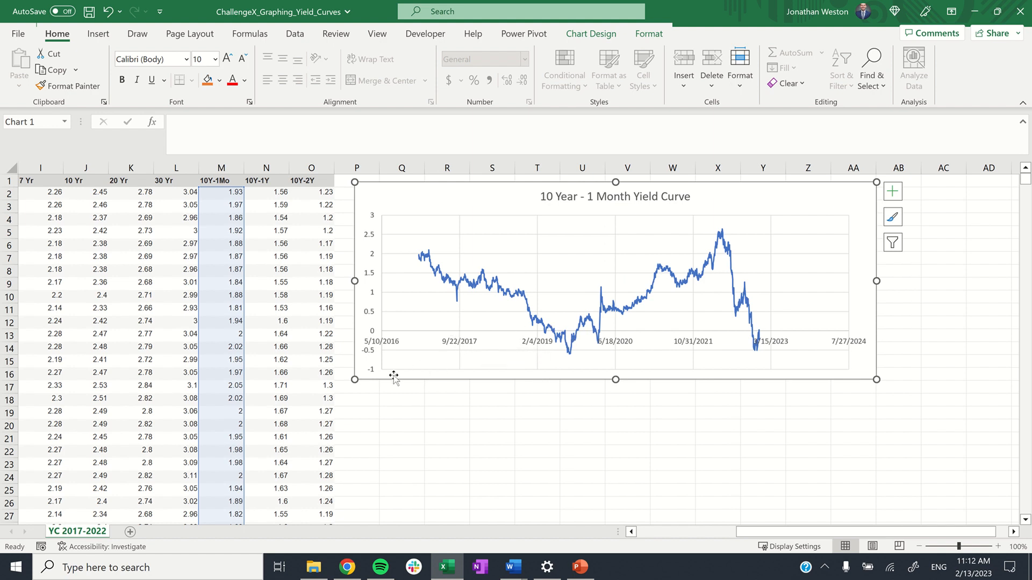
# - Set the label position of the chart's horizontal axis to Low
pyautogui.click(468, 347)
pyautogui.rightClick(467, 347)
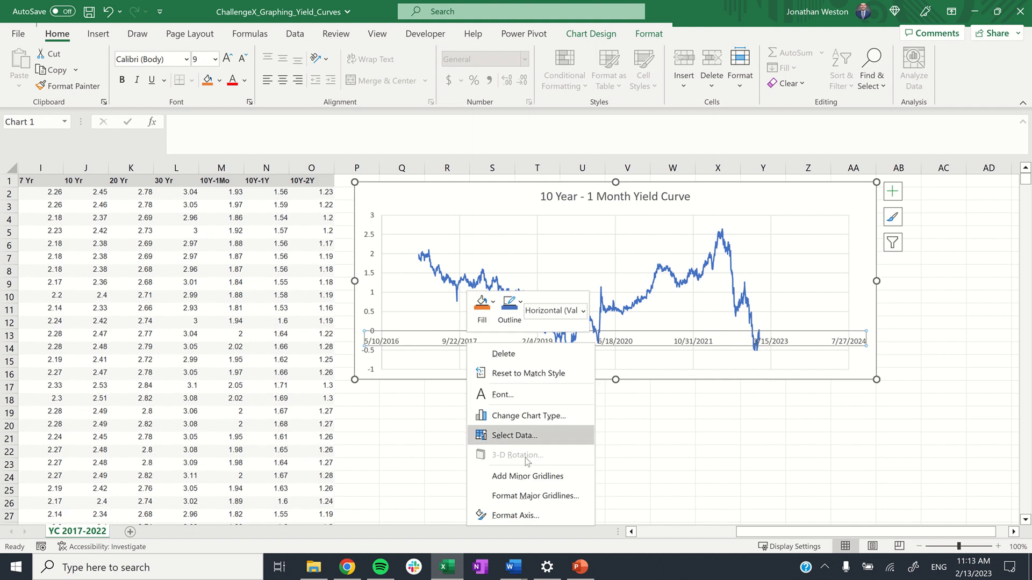
pyautogui.click(547, 513)
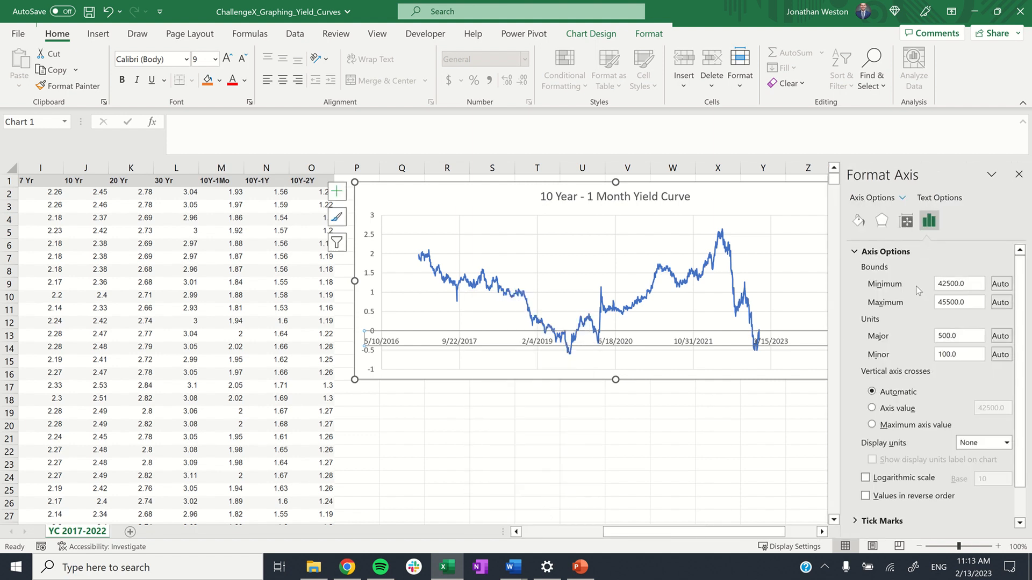
pyautogui.scroll(-1, 914, 430)
pyautogui.click(871, 503)
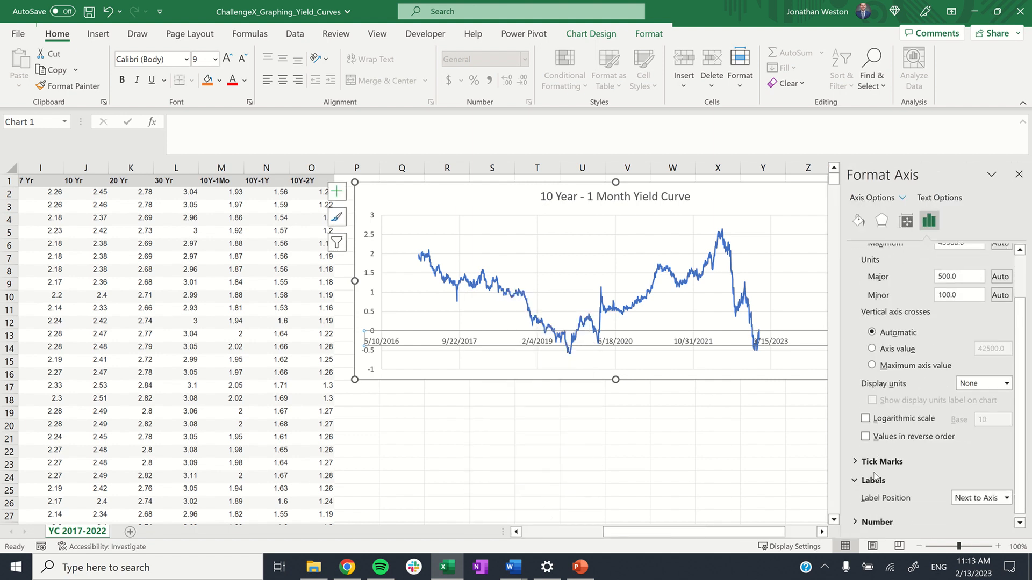
pyautogui.click(970, 498)
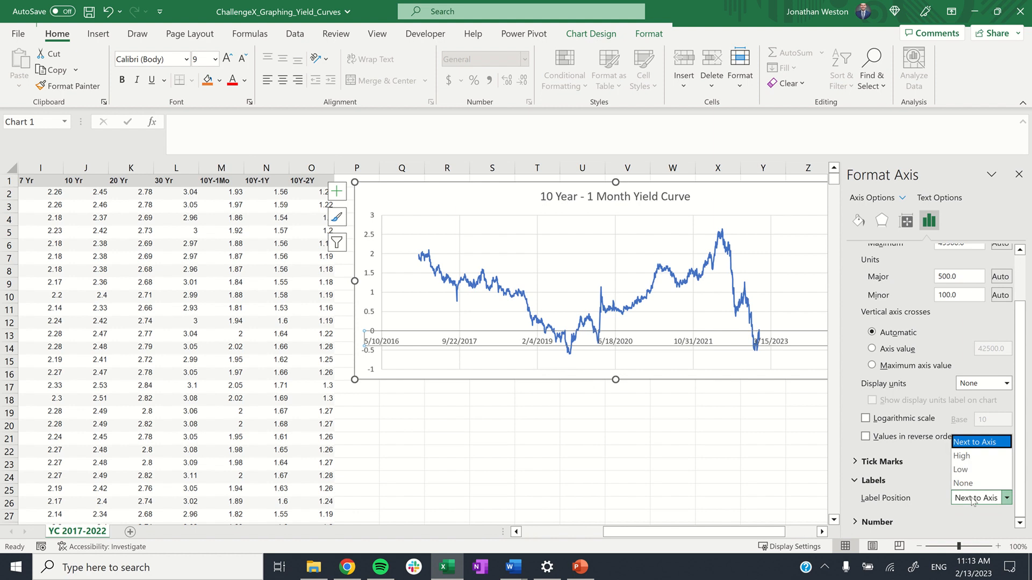
pyautogui.click(972, 470)
pyautogui.click(755, 428)
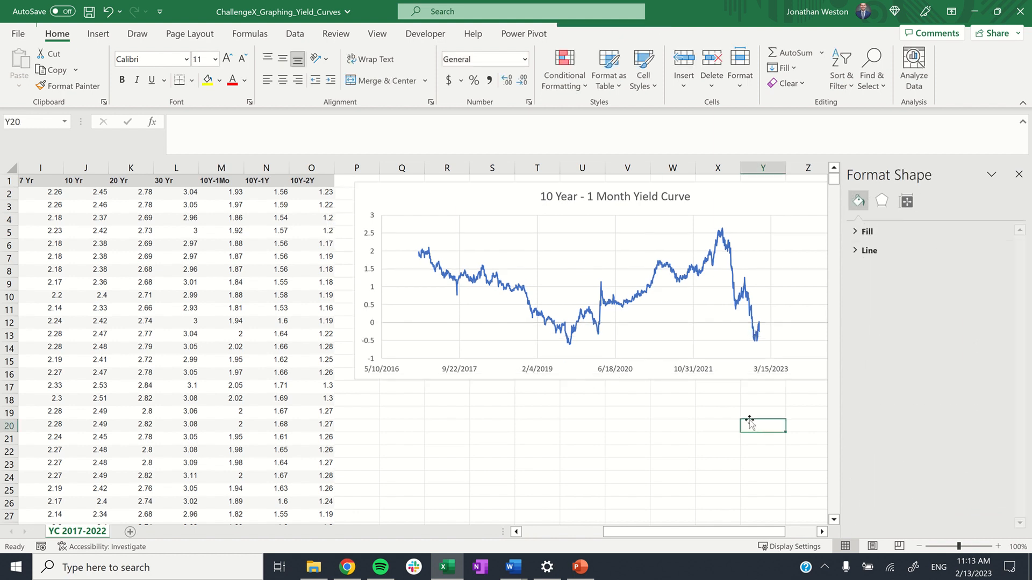
# - Read the serial number of the first date in A2 by applying the General format, and undo that format change
pyautogui.hscroll(2, 680, 342)
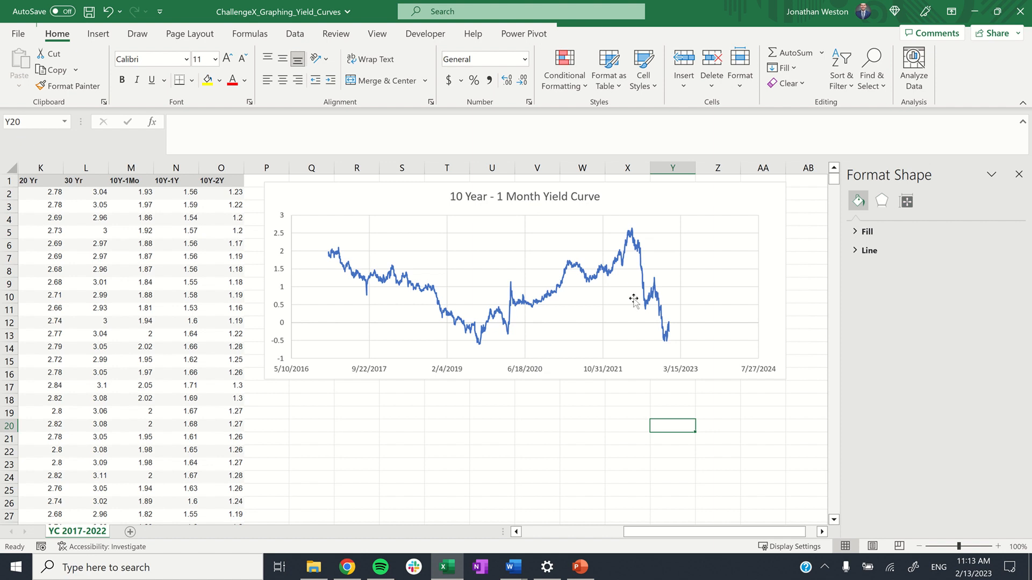
pyautogui.click(676, 374)
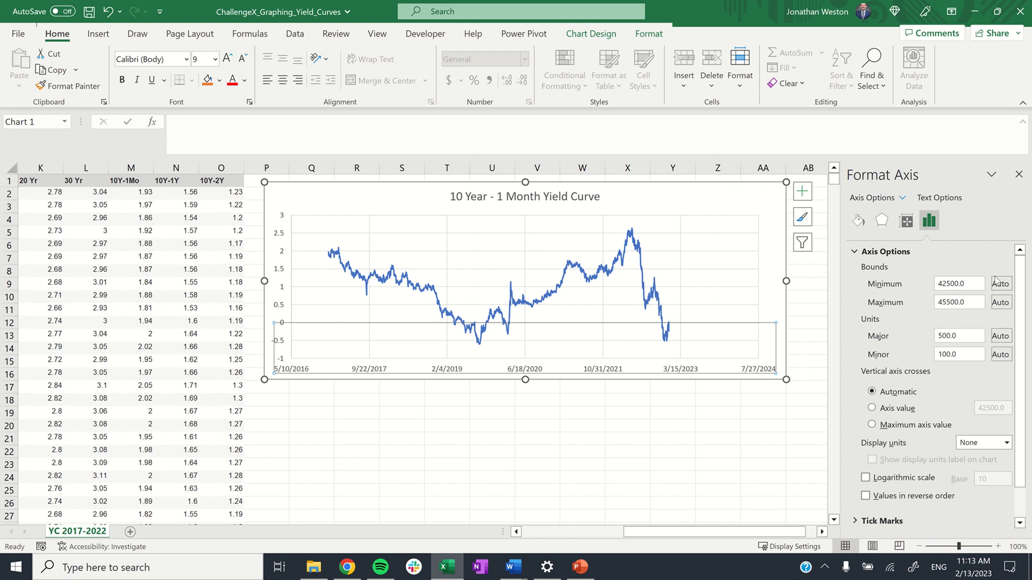
pyautogui.click(962, 284)
pyautogui.hscroll(-5, 123, 220)
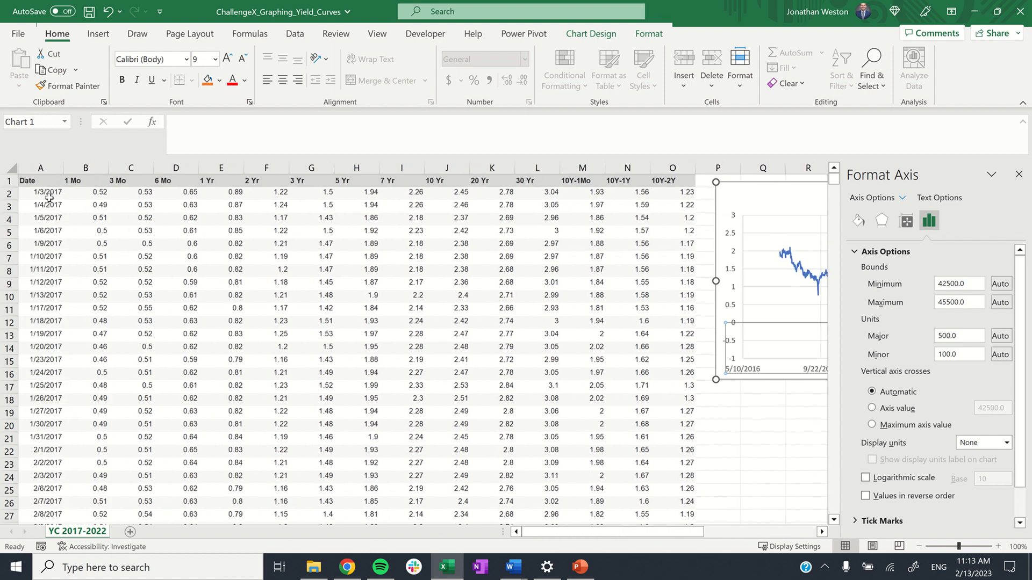
pyautogui.click(47, 195)
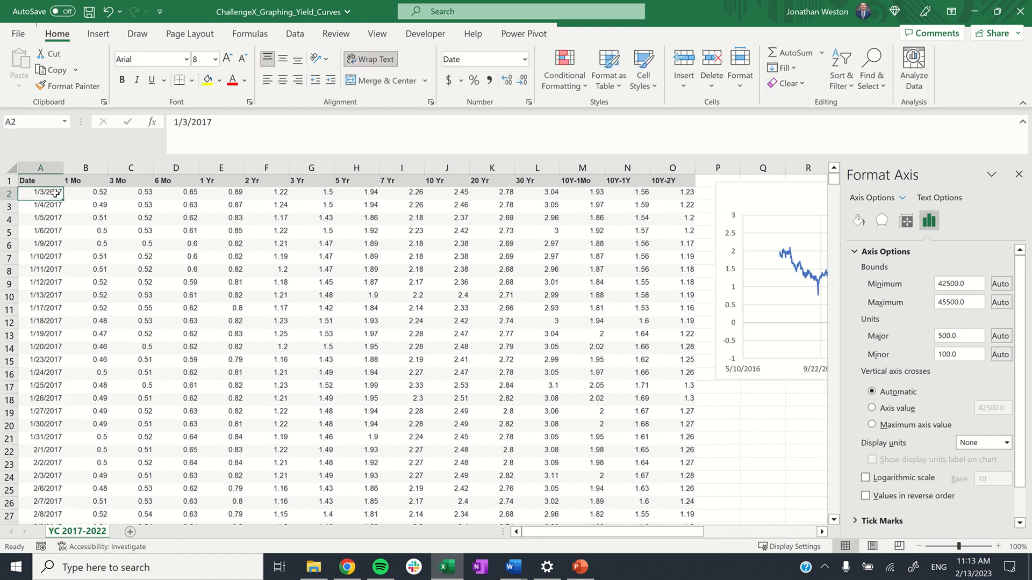
pyautogui.click(525, 60)
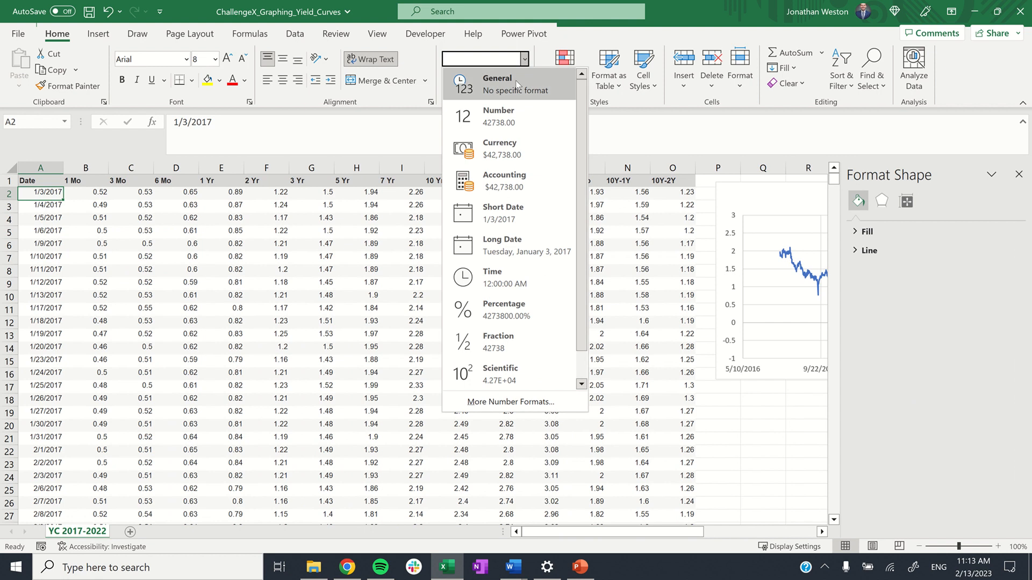
pyautogui.click(518, 85)
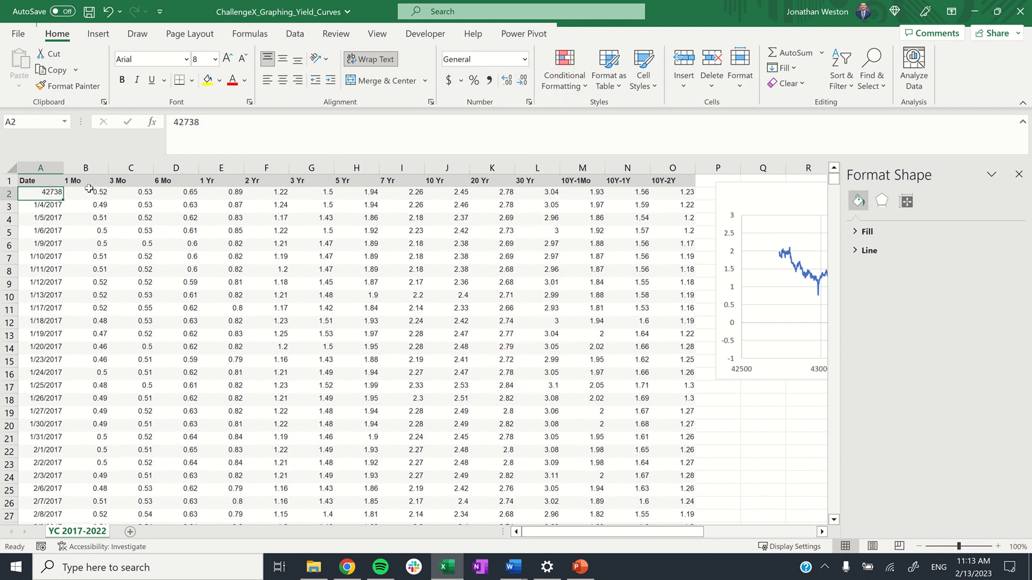
pyautogui.hotkey('ctrl', 'z')
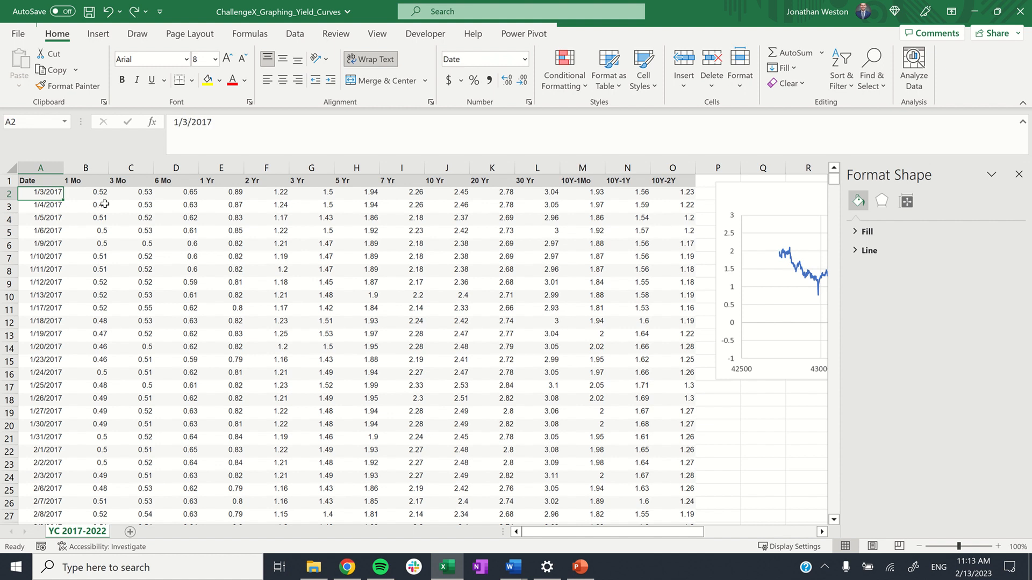
# - Set the minimum bound of the chart's horizontal axis to 42738
pyautogui.hscroll(2, 620, 312)
pyautogui.hscroll(3, 621, 312)
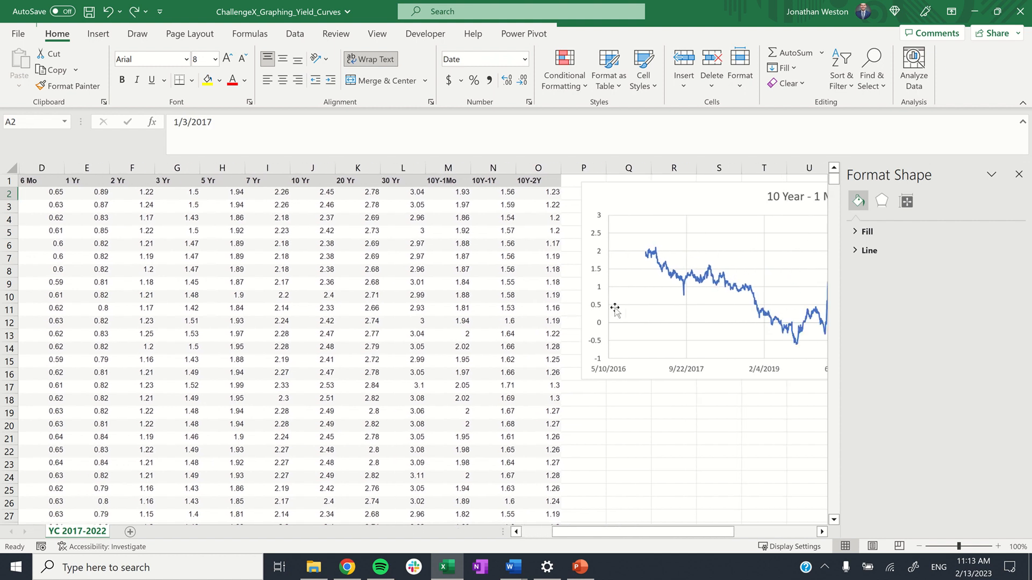
pyautogui.click(671, 355)
pyautogui.click(686, 360)
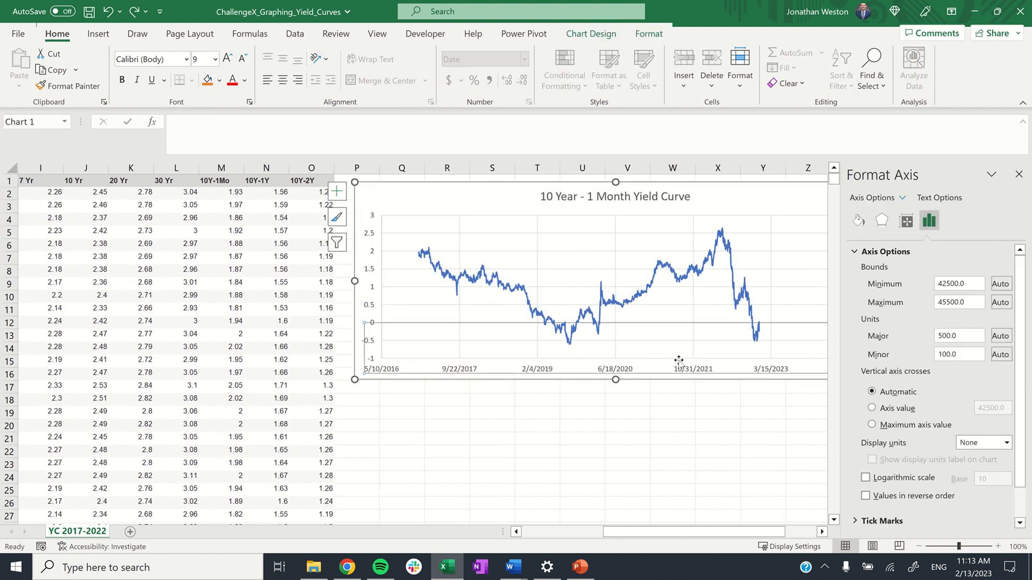
pyautogui.moveTo(970, 284); pyautogui.dragTo(904, 289)
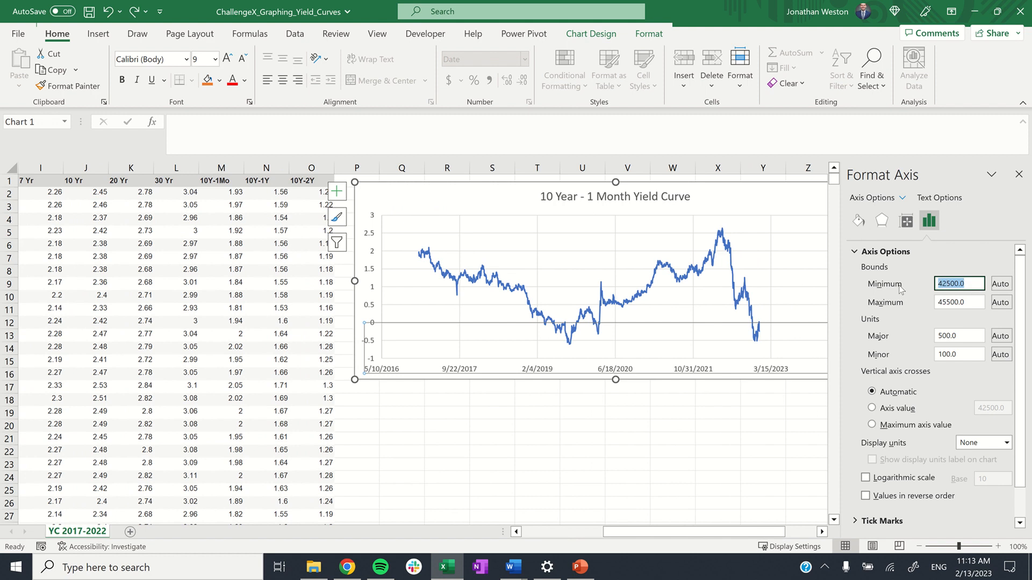
pyautogui.write('42738')
pyautogui.press('Tab')
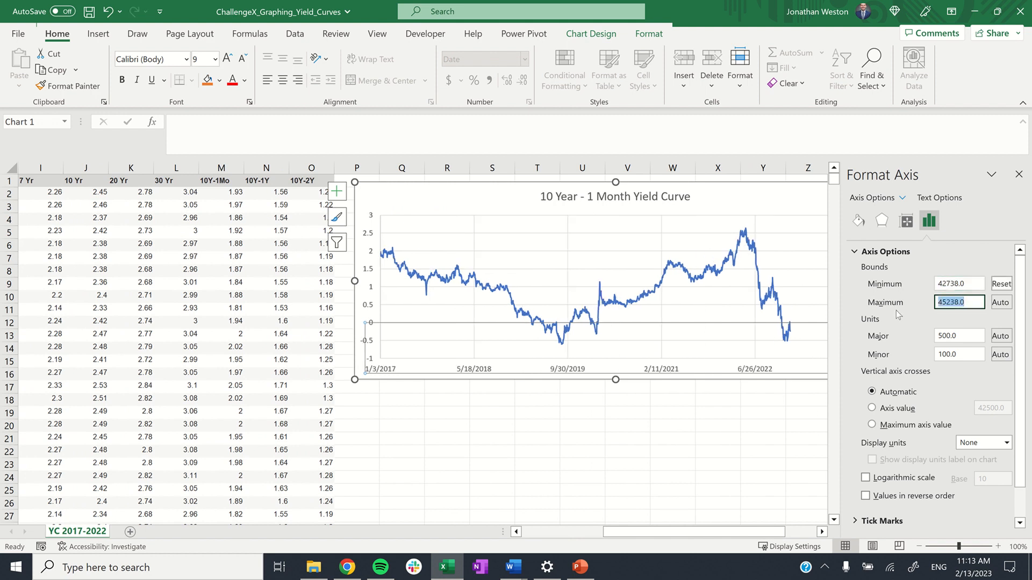
# - Set the horizontal axis's maximum bound to 44925 and its major unit to 90
pyautogui.write('44925')
pyautogui.hscroll(2, 418, 271)
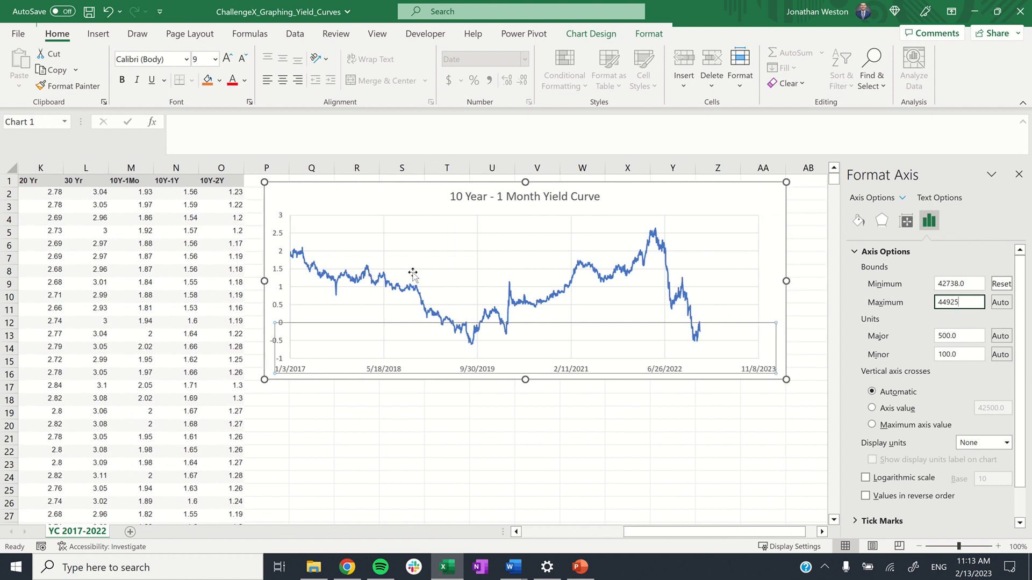
pyautogui.click(960, 335)
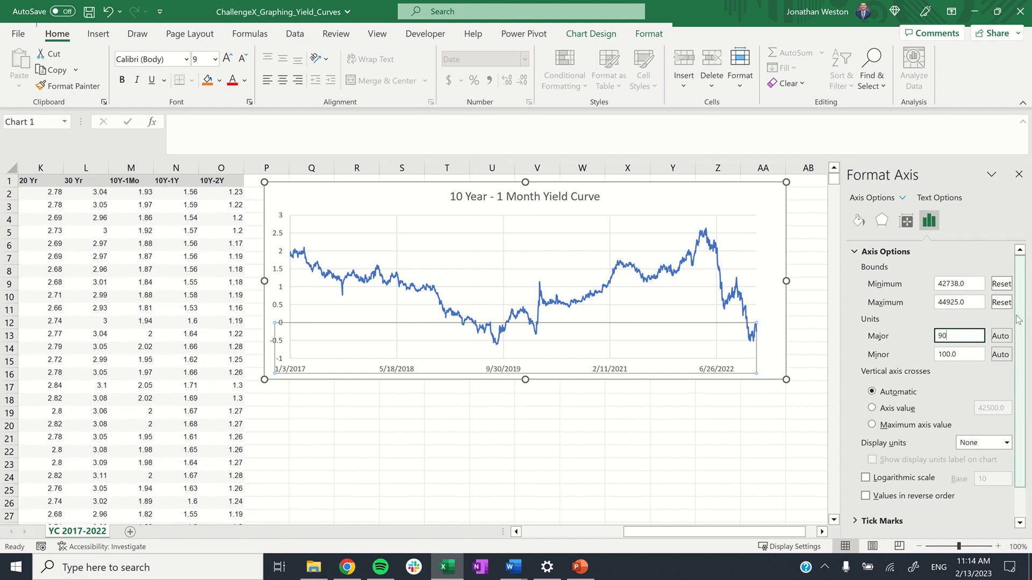
pyautogui.click(798, 422)
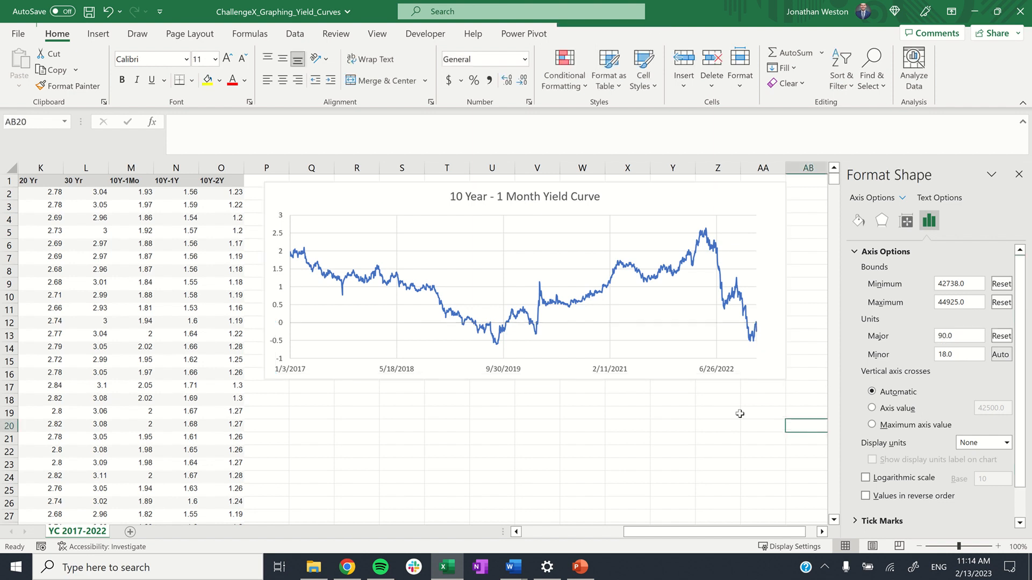
# - Apply the custom number format m/yy to the dates on the chart's horizontal axis
pyautogui.click(625, 371)
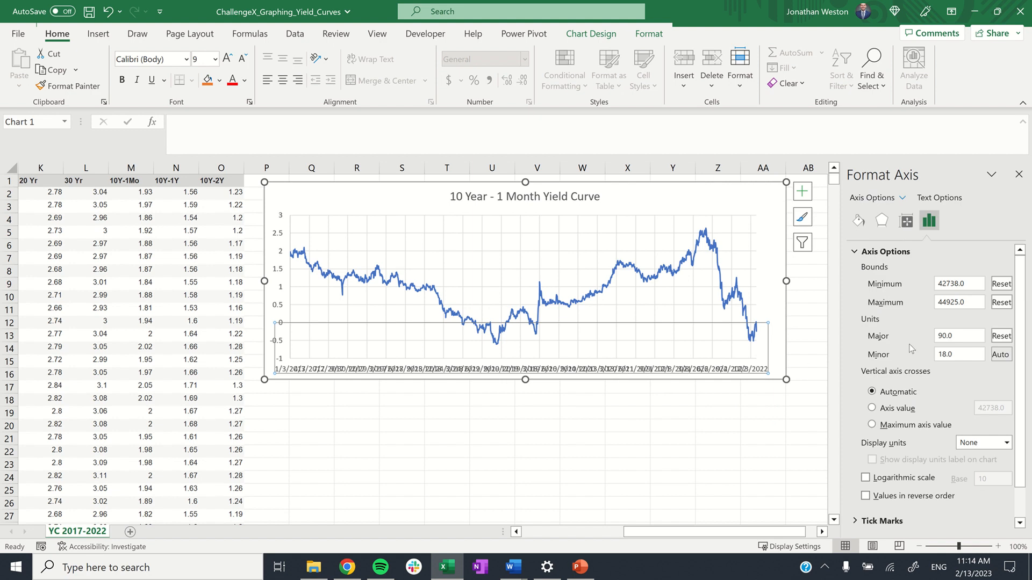
pyautogui.scroll(-2, 914, 349)
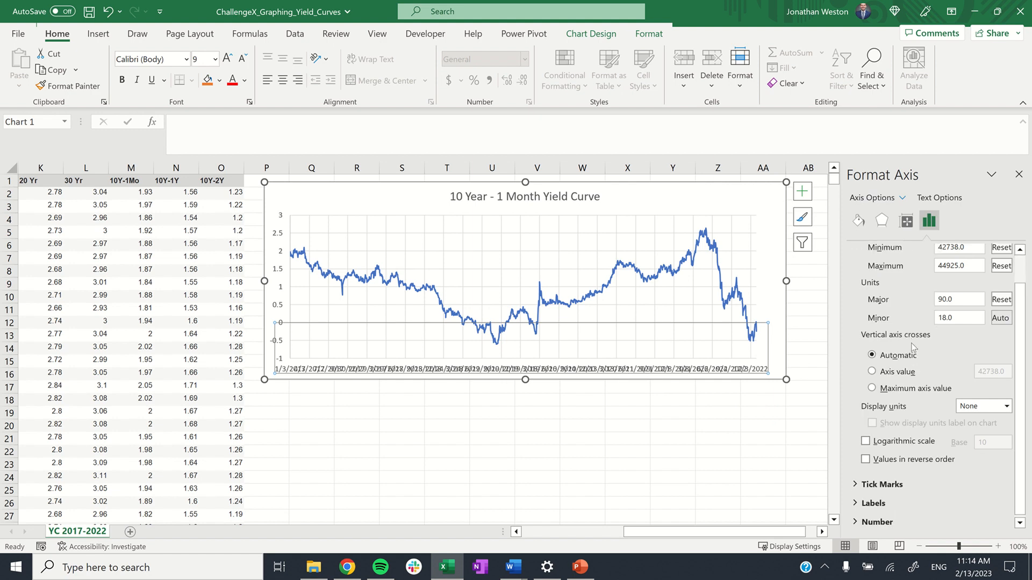
pyautogui.click(878, 522)
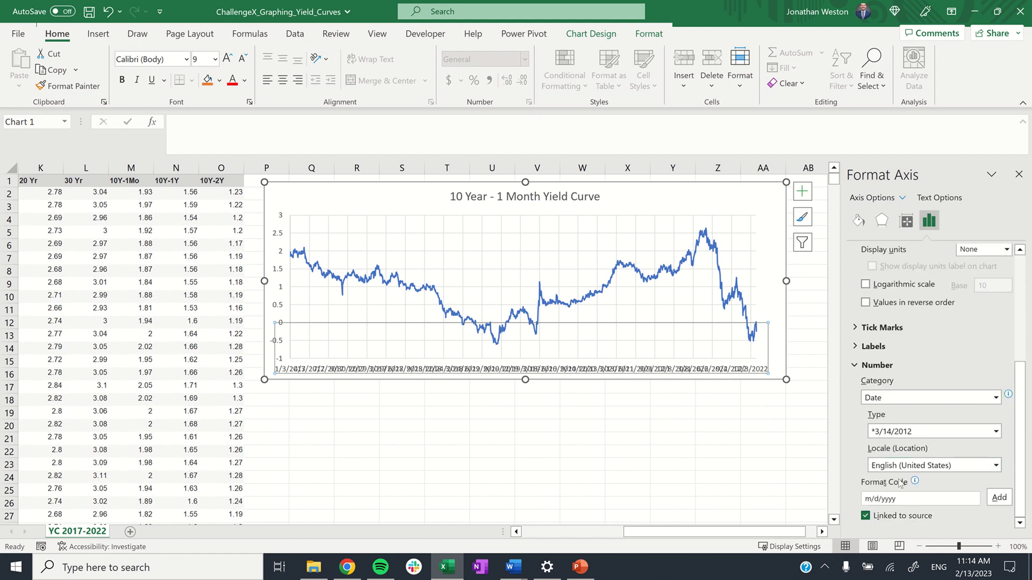
pyautogui.moveTo(910, 498); pyautogui.dragTo(864, 499)
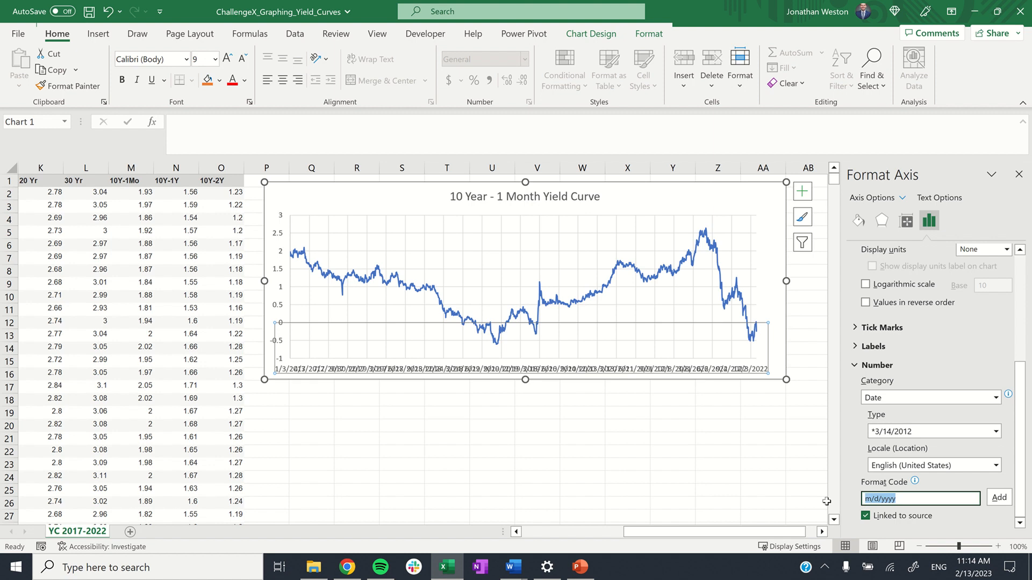
pyautogui.write('m/yy')
pyautogui.click(997, 498)
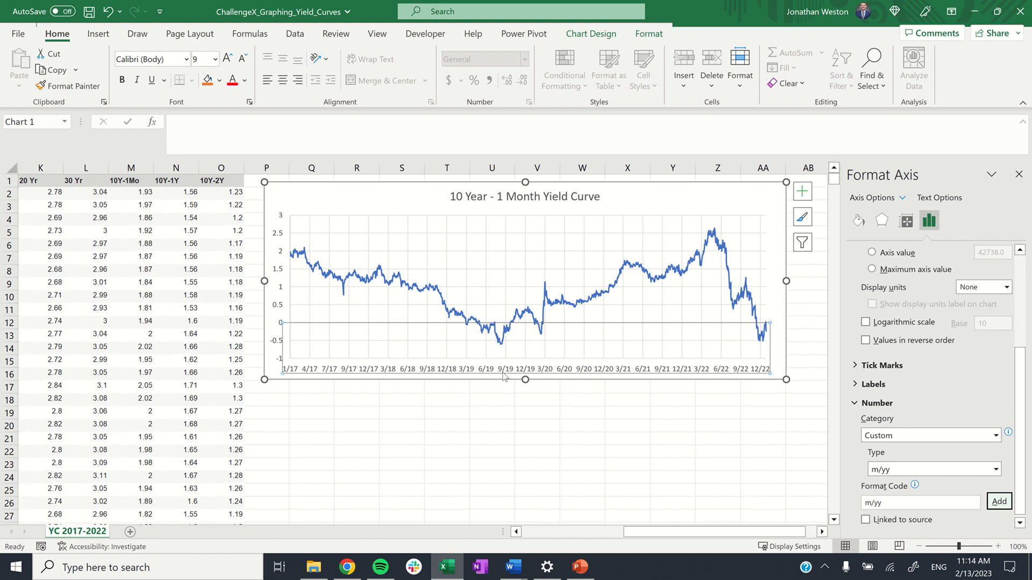
pyautogui.click(589, 420)
# - Move the chart clear of column P and enter the header Ref Line in P1
pyautogui.moveTo(401, 200); pyautogui.dragTo(432, 194)
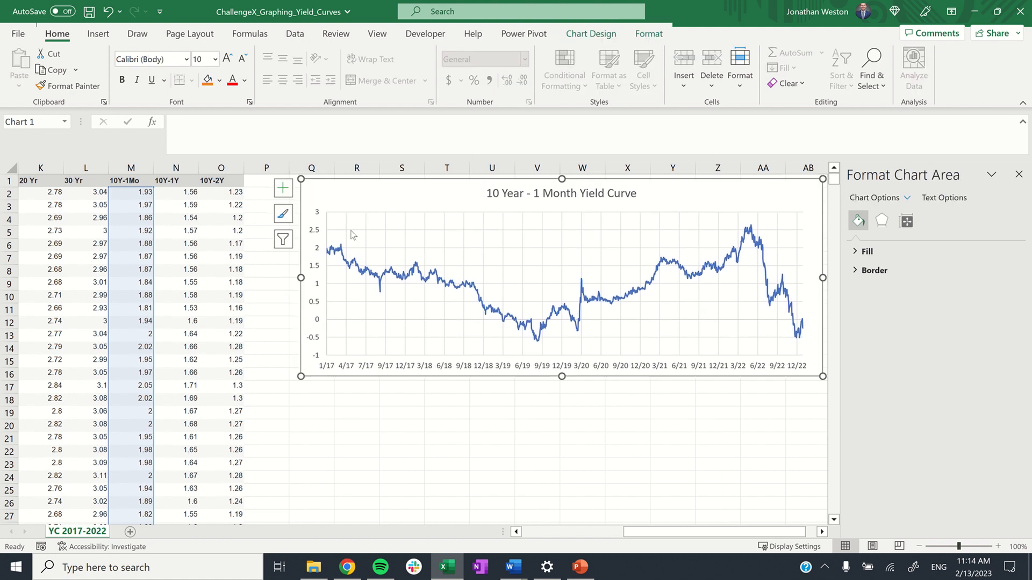
pyautogui.click(257, 183)
pyautogui.write('R')
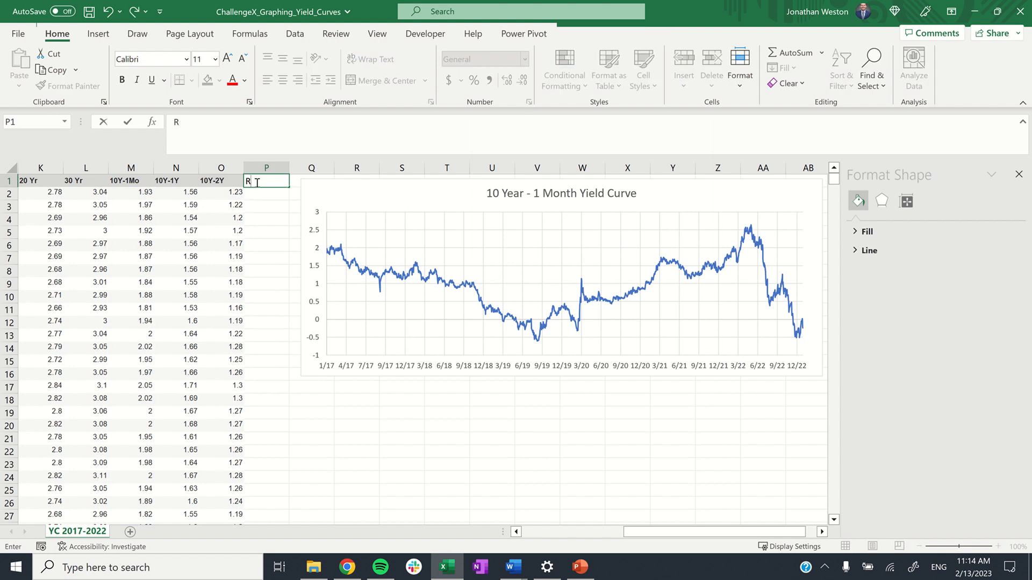
pyautogui.write('ef Line')
pyautogui.press('Return')
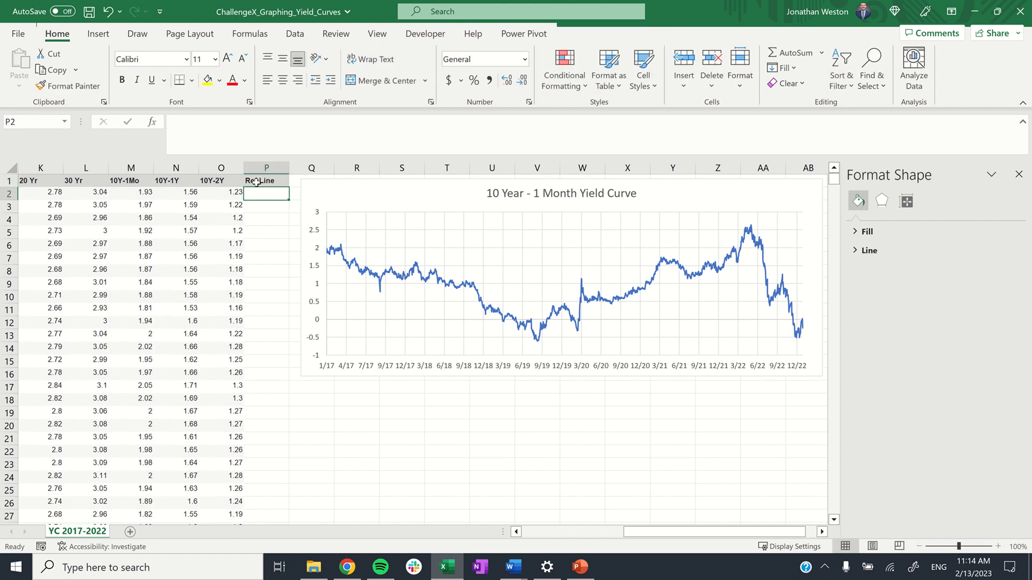
# - Enter 0 in P2 and fill it down the Ref Line column to the last data row
pyautogui.write('0')
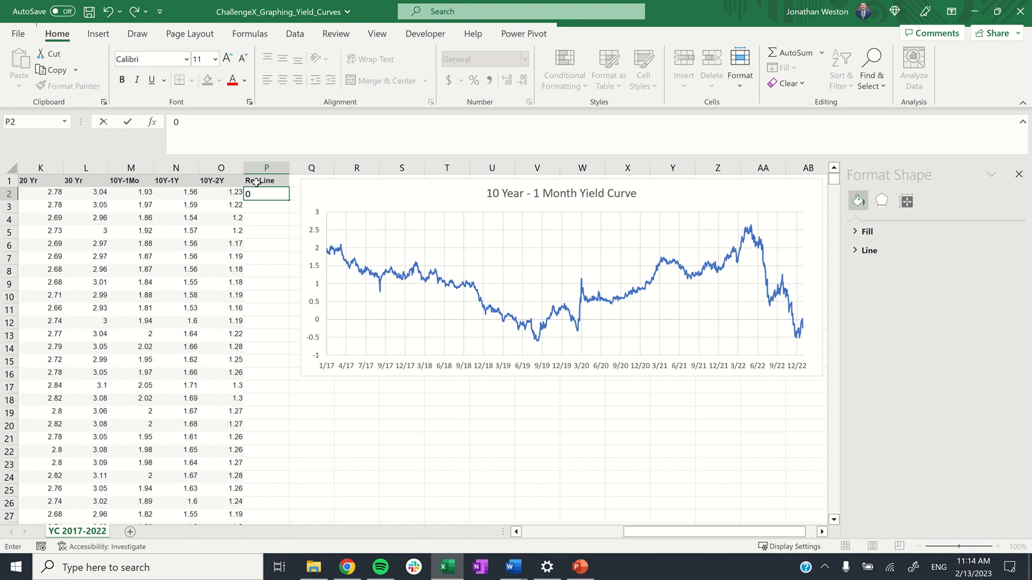
pyautogui.press('Return')
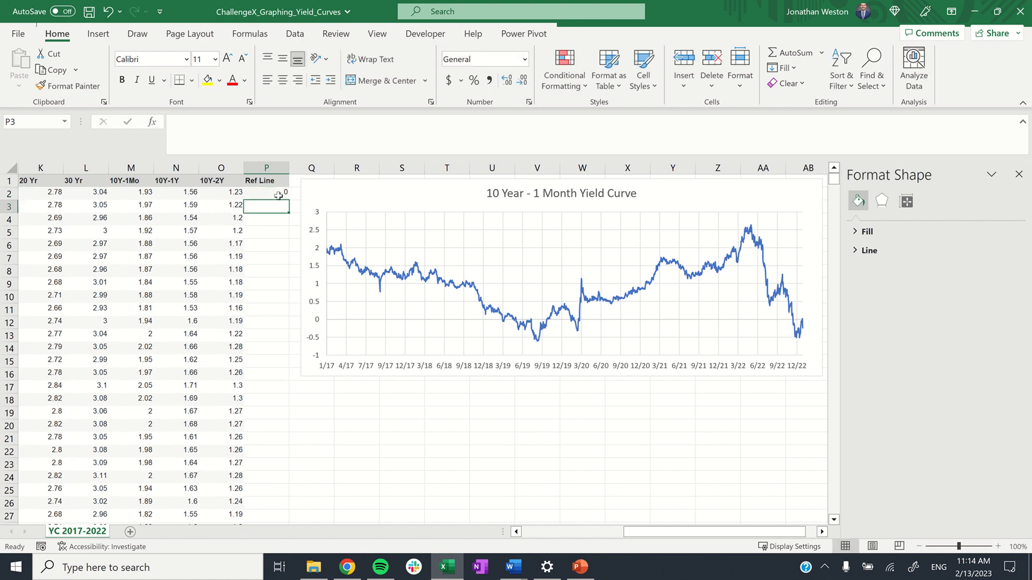
pyautogui.click(279, 196)
pyautogui.doubleClick(289, 201)
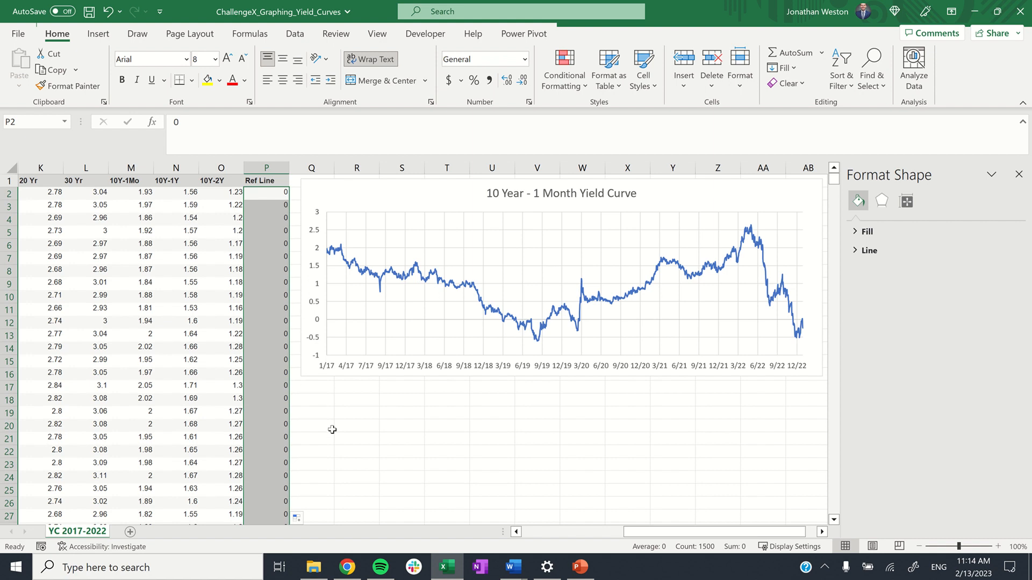
# - Add a chart data series named Ref line with the dates in A2:A1501 as its X values
pyautogui.click(328, 401)
pyautogui.click(403, 298)
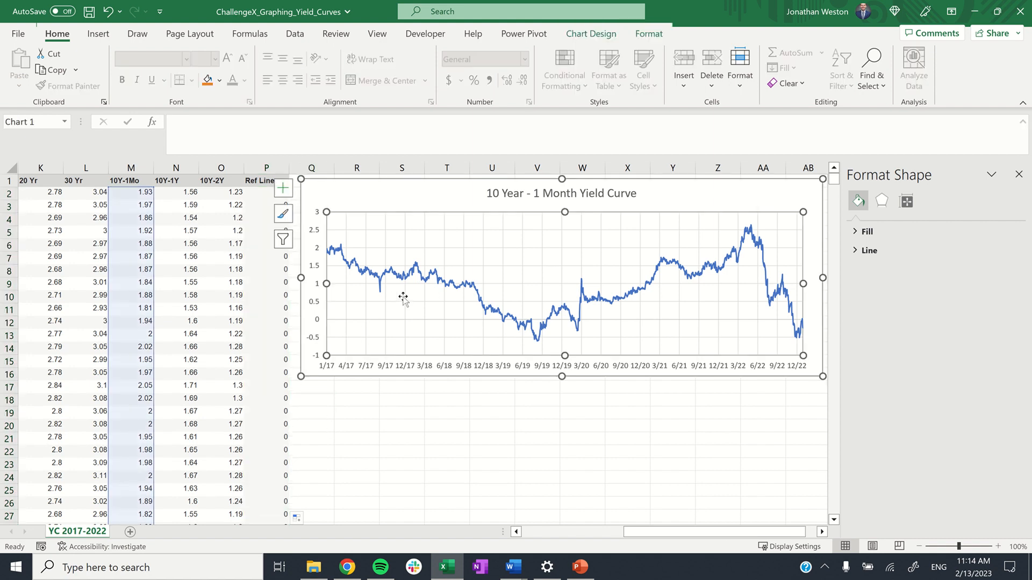
pyautogui.rightClick(403, 298)
pyautogui.click(441, 388)
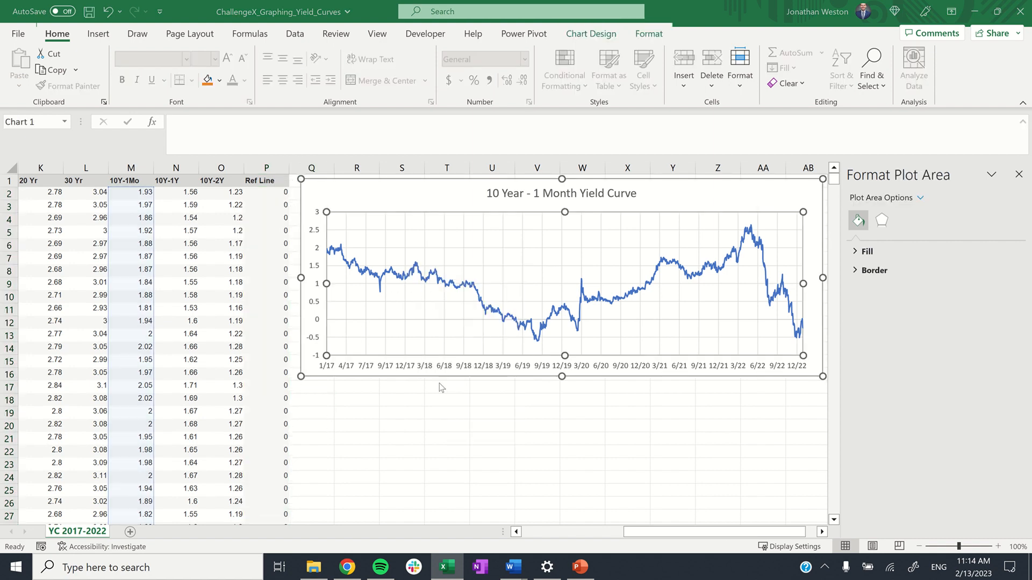
pyautogui.click(296, 216)
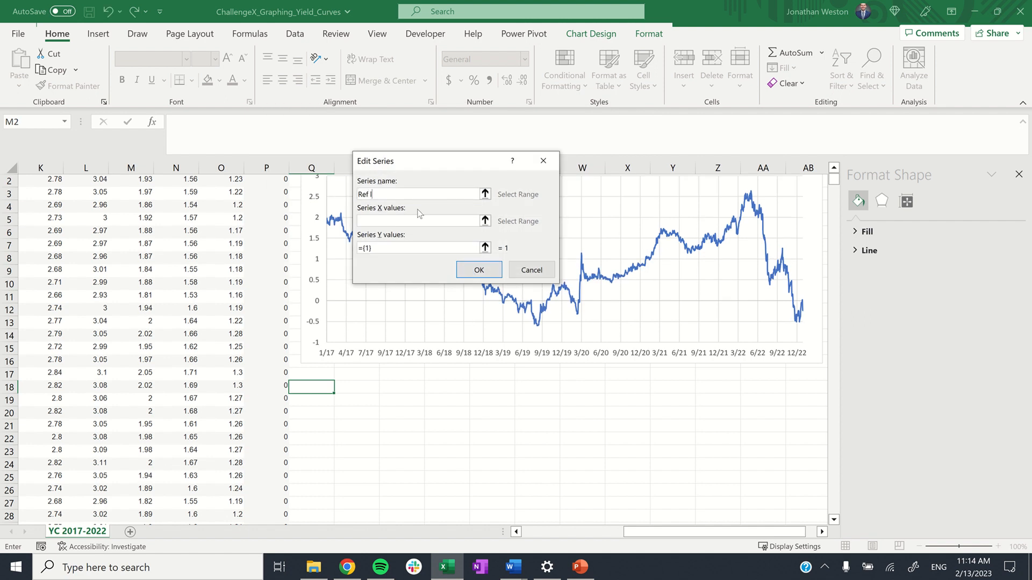
pyautogui.click(485, 220)
pyautogui.hscroll(-5, 137, 233)
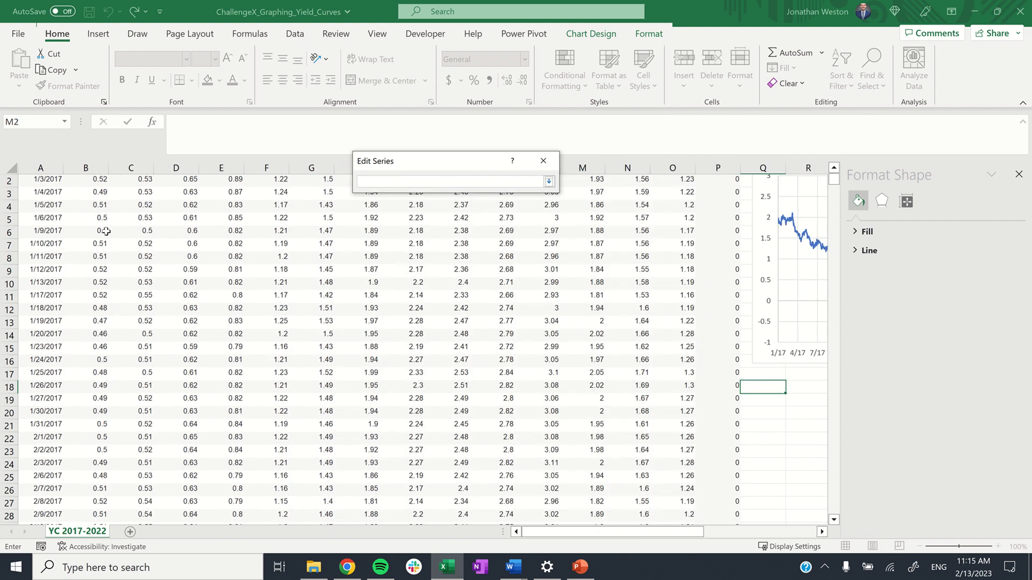
pyautogui.scroll(1, 102, 233)
pyautogui.click(55, 192)
pyautogui.hotkey('ctrl', 'shift', 'Down')
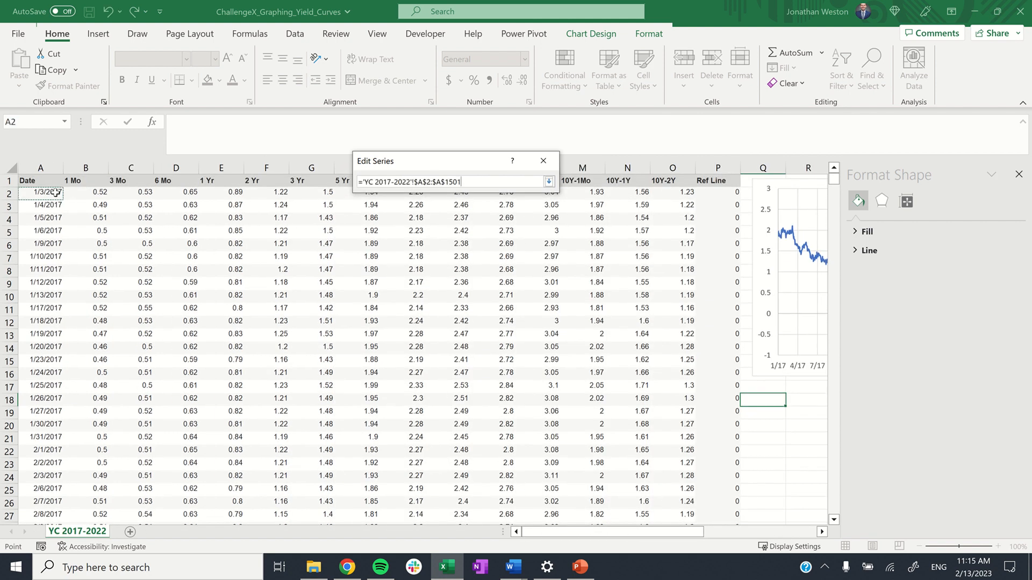
pyautogui.press('Return')
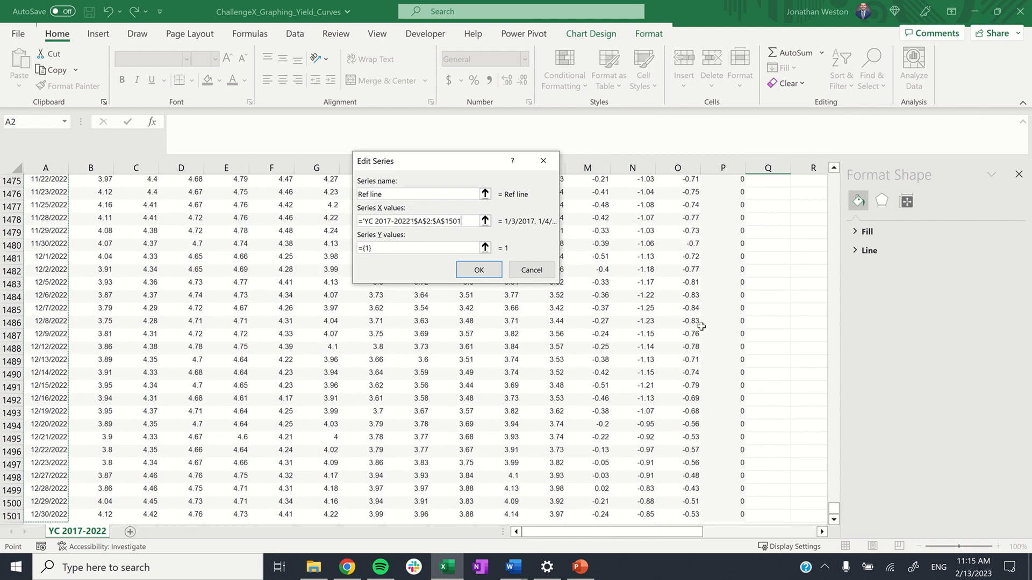
pyautogui.click(723, 321)
pyautogui.hotkey('ctrl', 'Up')
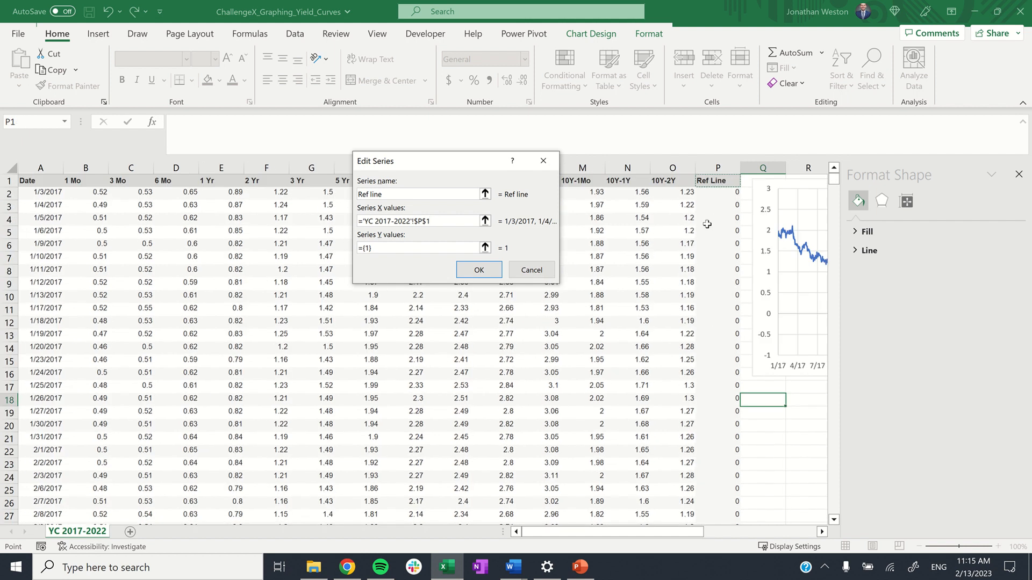
pyautogui.click(721, 192)
pyautogui.hotkey('ctrl', 'shift', 'Down')
pyautogui.hotkey('ctrl', 'BackSpace')
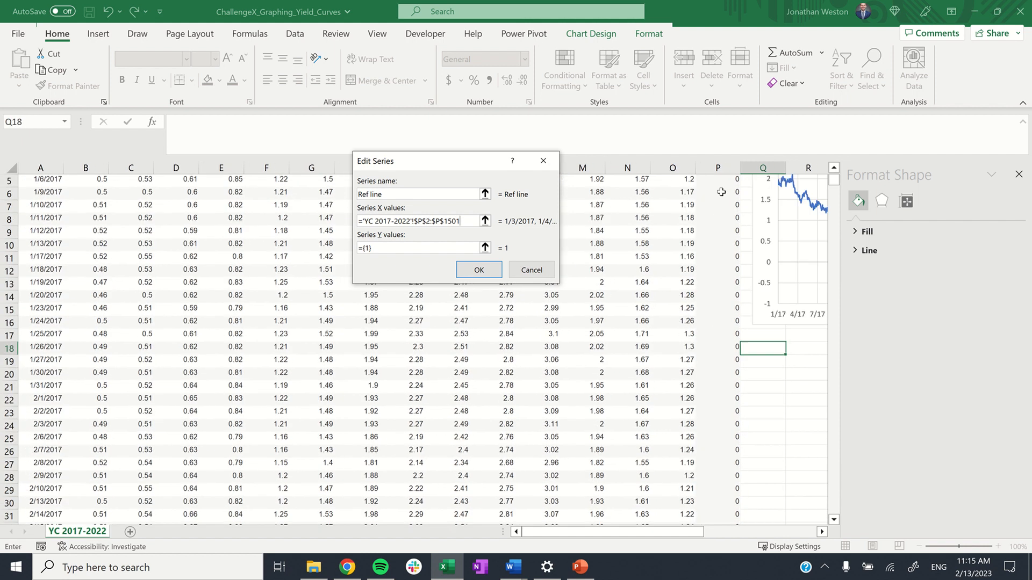
pyautogui.scroll(2, 86, 239)
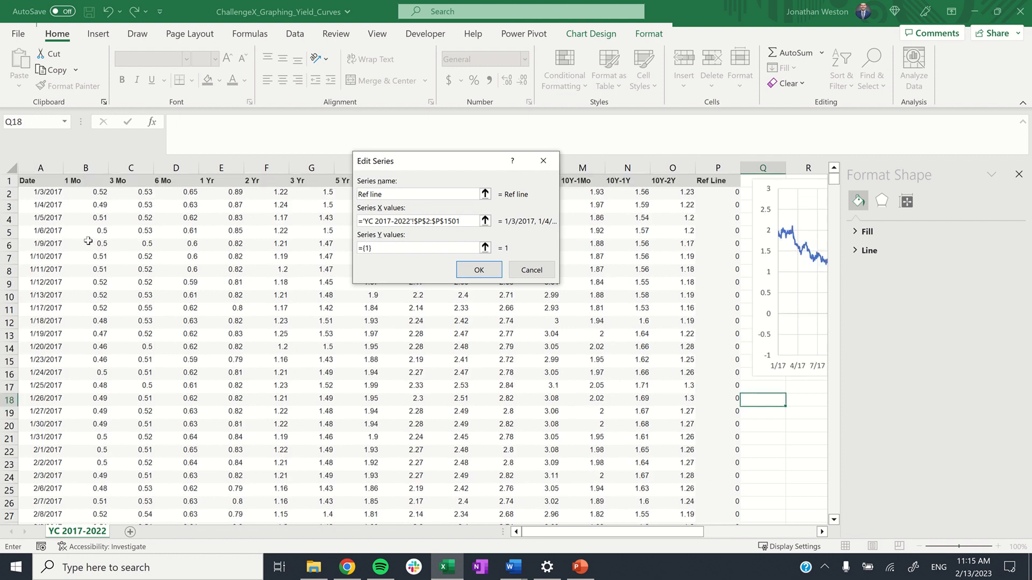
# - Reselect A2:A1501 as the Ref line series' X values and set its Y values to P2:P1501
pyautogui.click(47, 194)
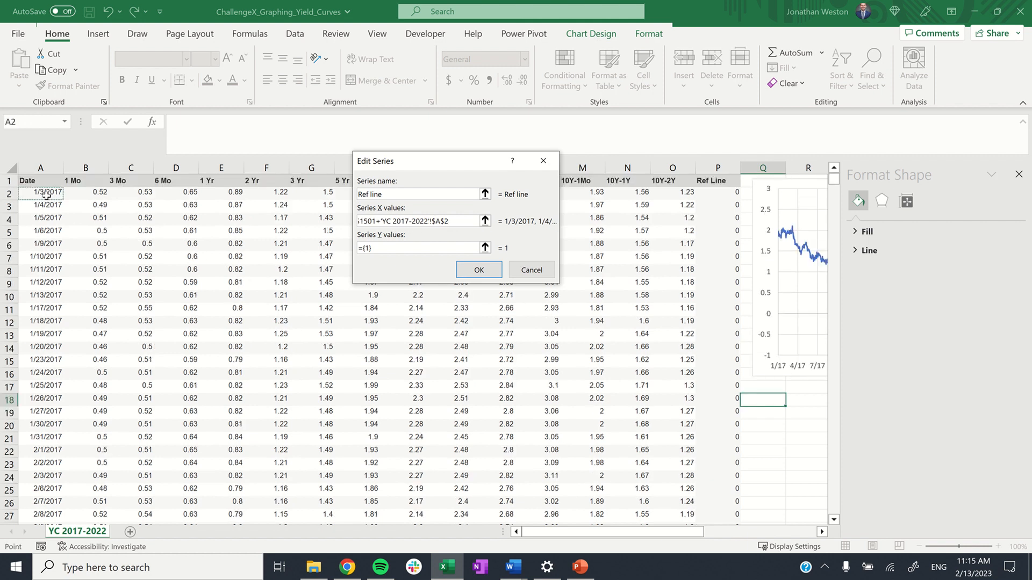
pyautogui.press('Return')
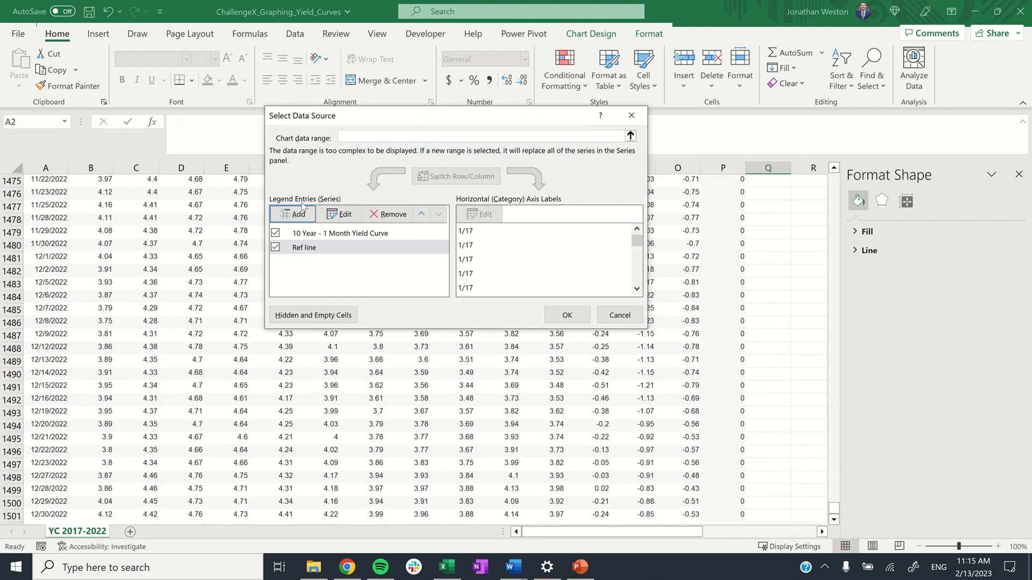
pyautogui.click(339, 214)
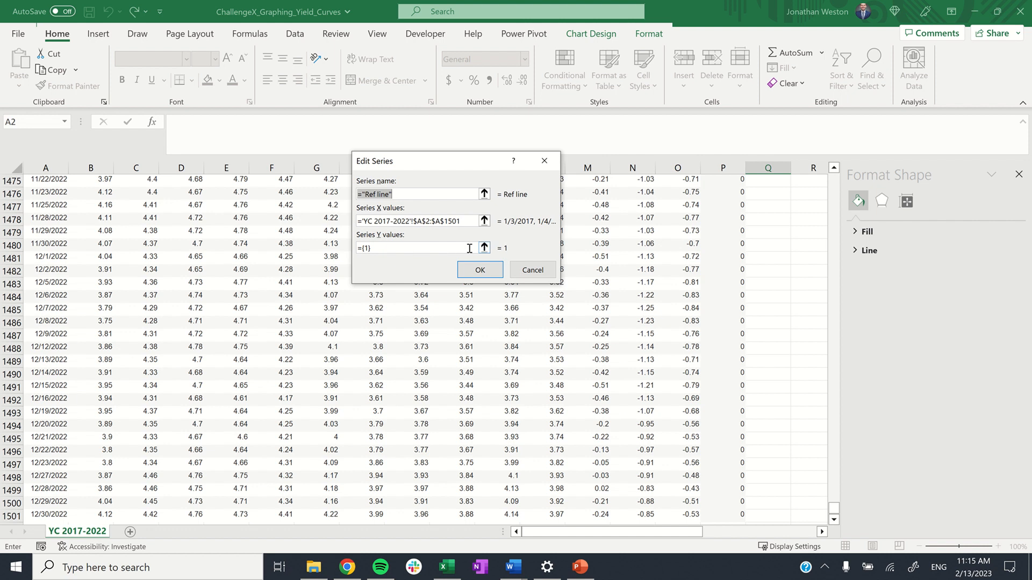
pyautogui.click(484, 248)
pyautogui.click(734, 272)
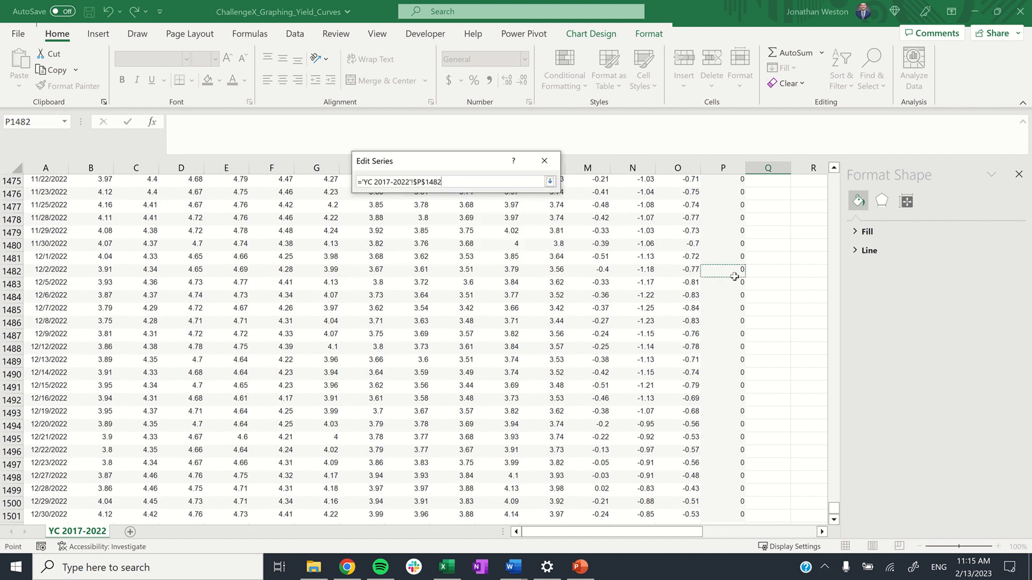
pyautogui.click(736, 193)
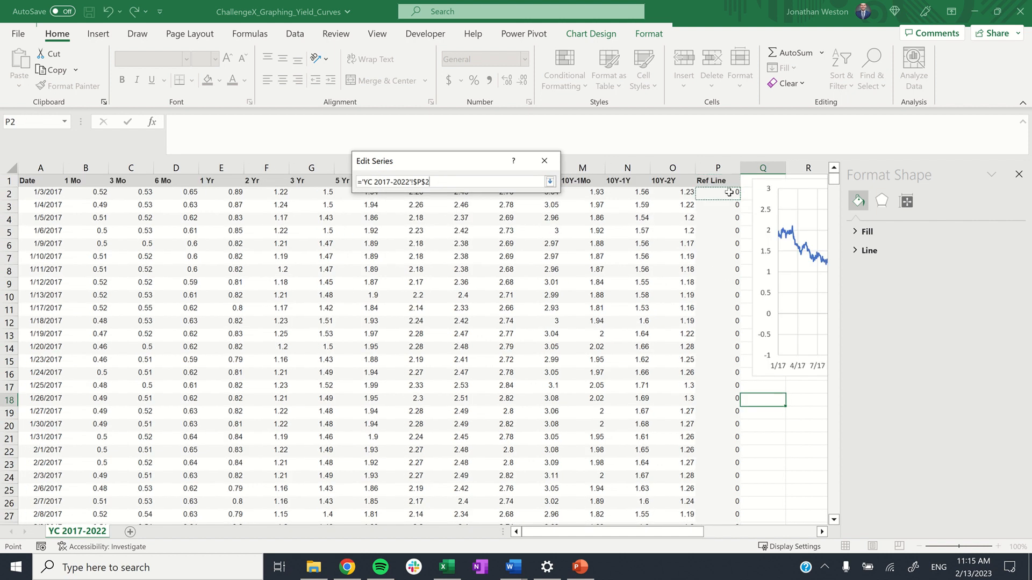
pyautogui.hotkey('ctrl', 'shift', 'Down')
pyautogui.press('Return')
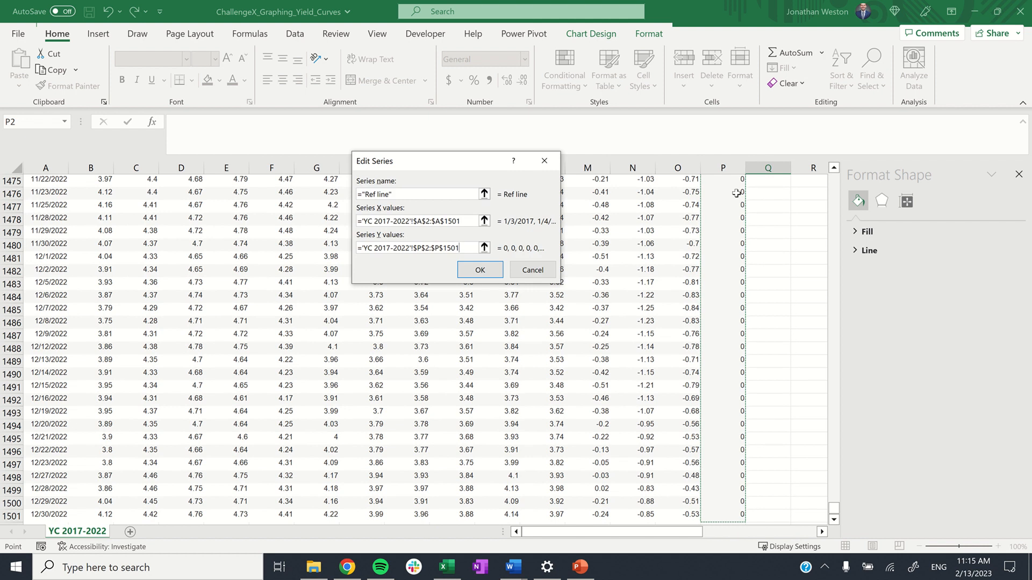
pyautogui.click(502, 272)
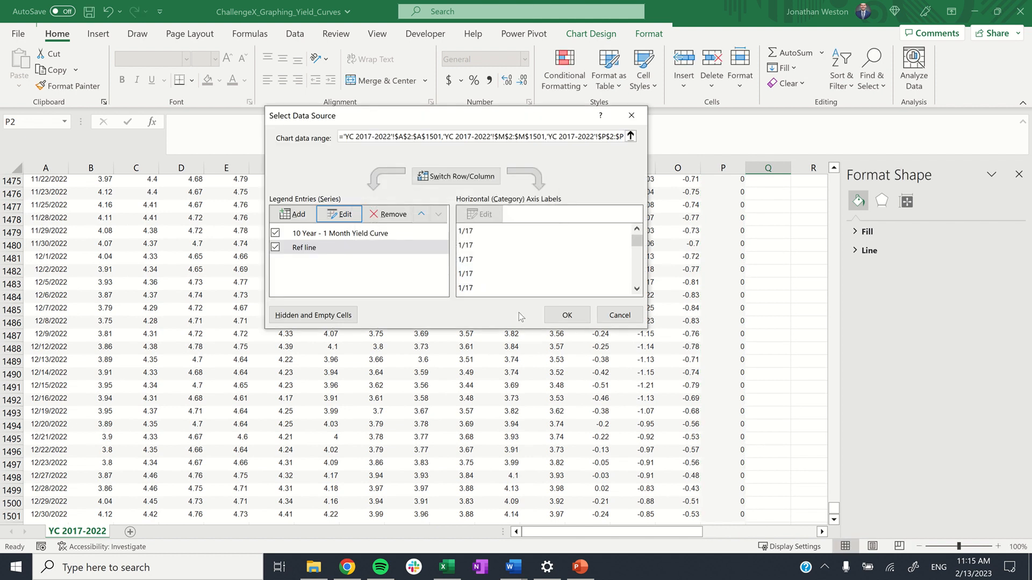
pyautogui.click(563, 312)
# - Add a title element to the yield curve chart
pyautogui.click(804, 296)
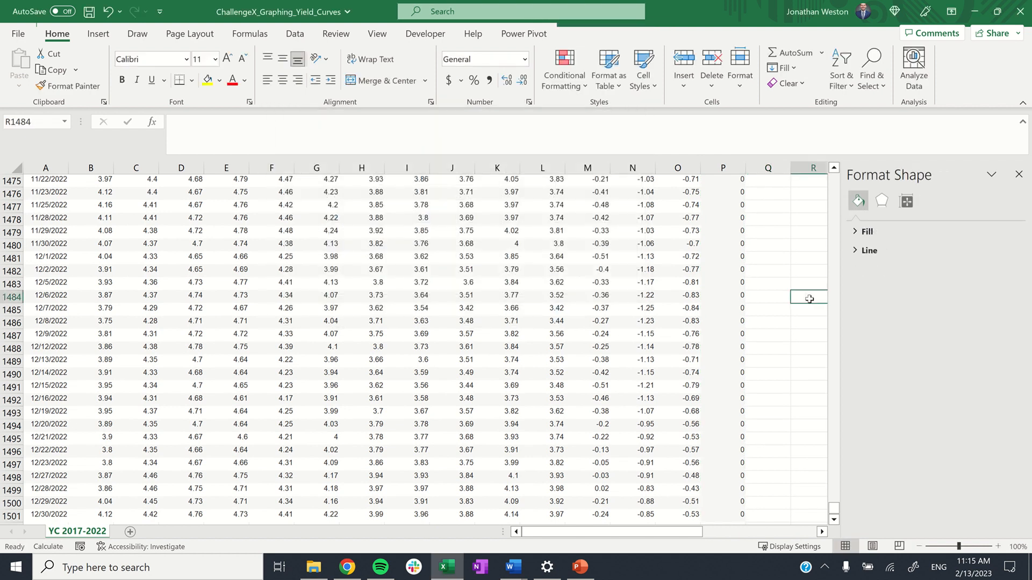
pyautogui.hotkey('ctrl', 'Up')
pyautogui.hscroll(5, 755, 333)
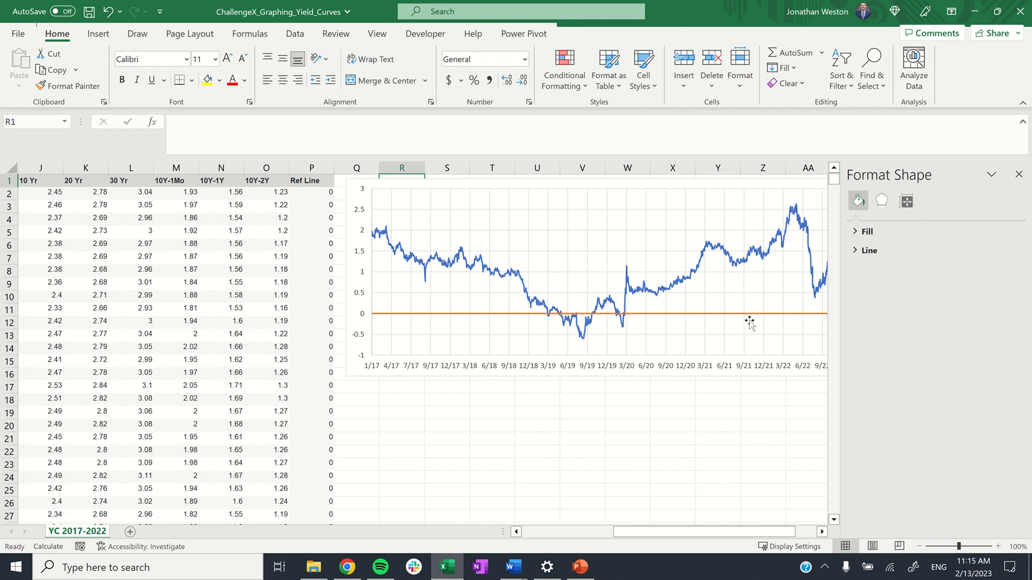
pyautogui.hscroll(1, 736, 322)
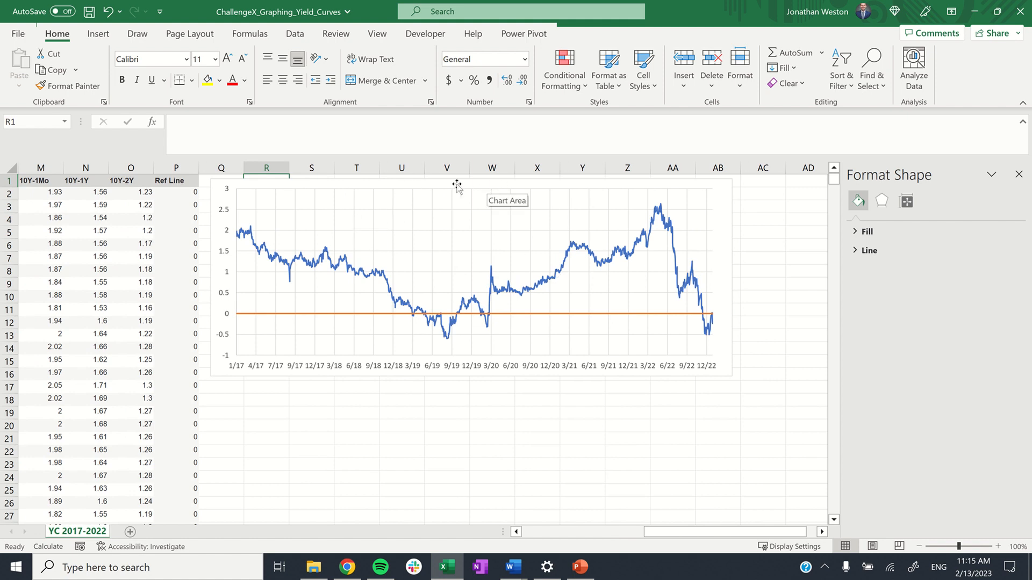
pyautogui.click(730, 192)
pyautogui.click(747, 188)
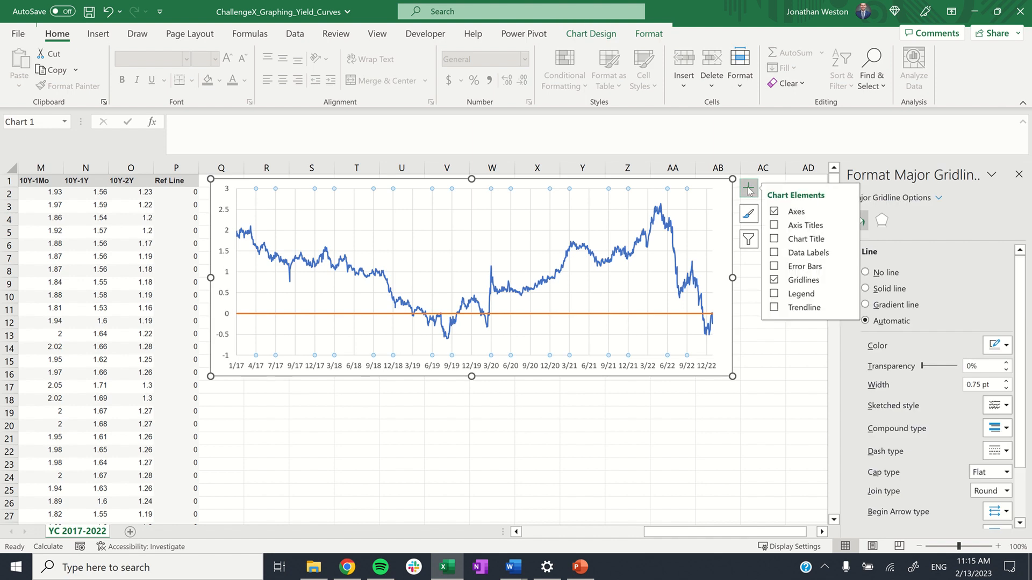
pyautogui.click(774, 238)
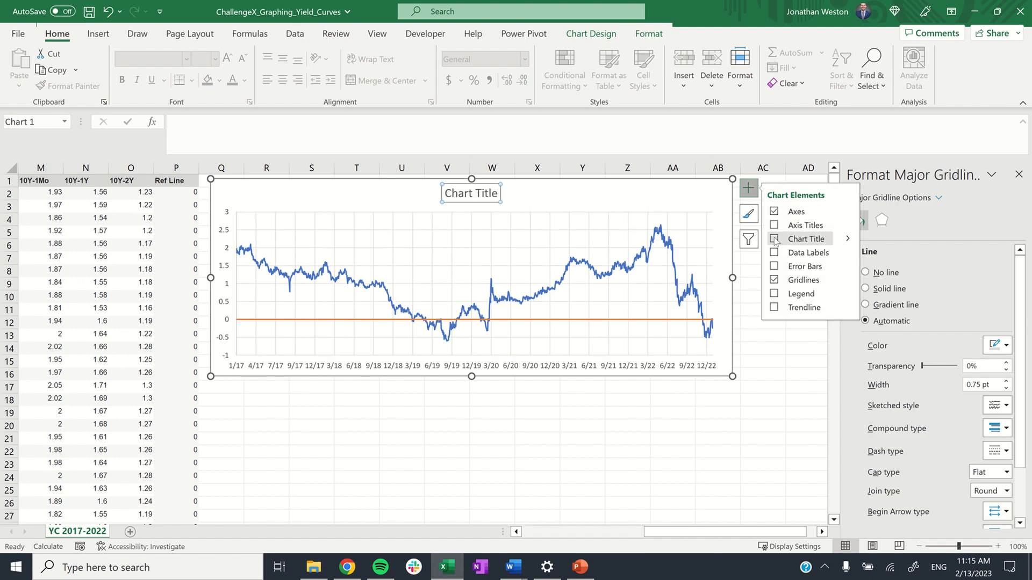
# - Replace the placeholder chart title with "10 year - 1 Month Yield Curve"
pyautogui.click(489, 194)
pyautogui.click(491, 195)
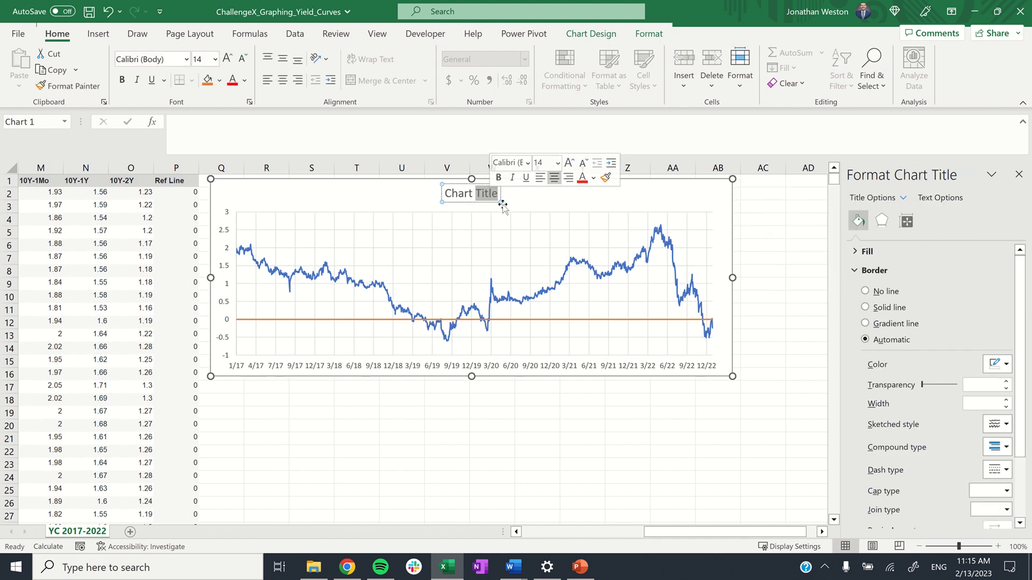
pyautogui.press('BackSpace')
pyautogui.press('BackSpace')
pyautogui.press('BackSpace')
pyautogui.press('BackSpace')
pyautogui.press('BackSpace')
pyautogui.press('BackSpace')
pyautogui.press('BackSpace')
pyautogui.press('BackSpace')
pyautogui.press('BackSpace')
pyautogui.press('BackSpace')
pyautogui.press('BackSpace')
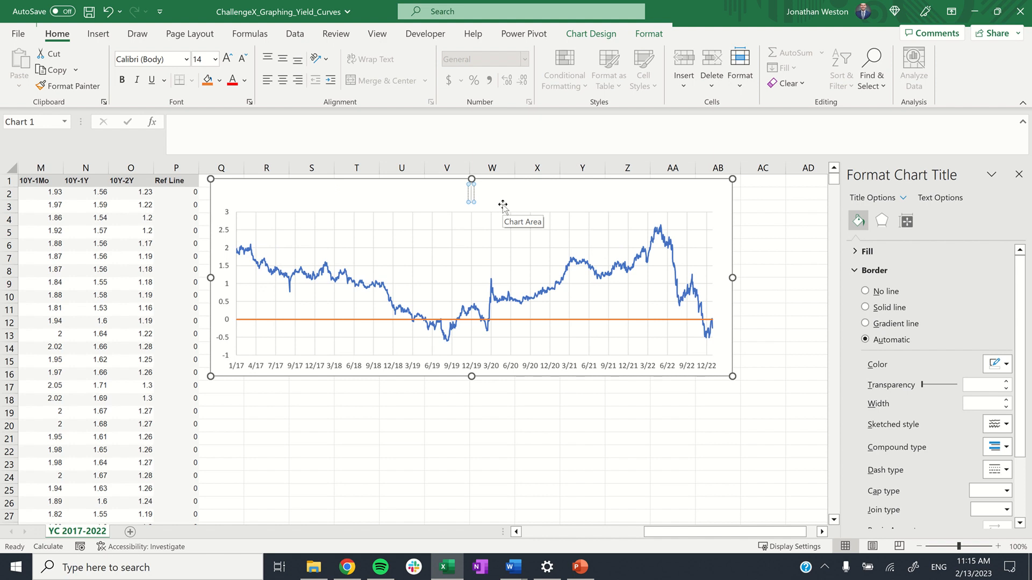
pyautogui.write('Q')
pyautogui.press('BackSpace')
pyautogui.write('10 year -')
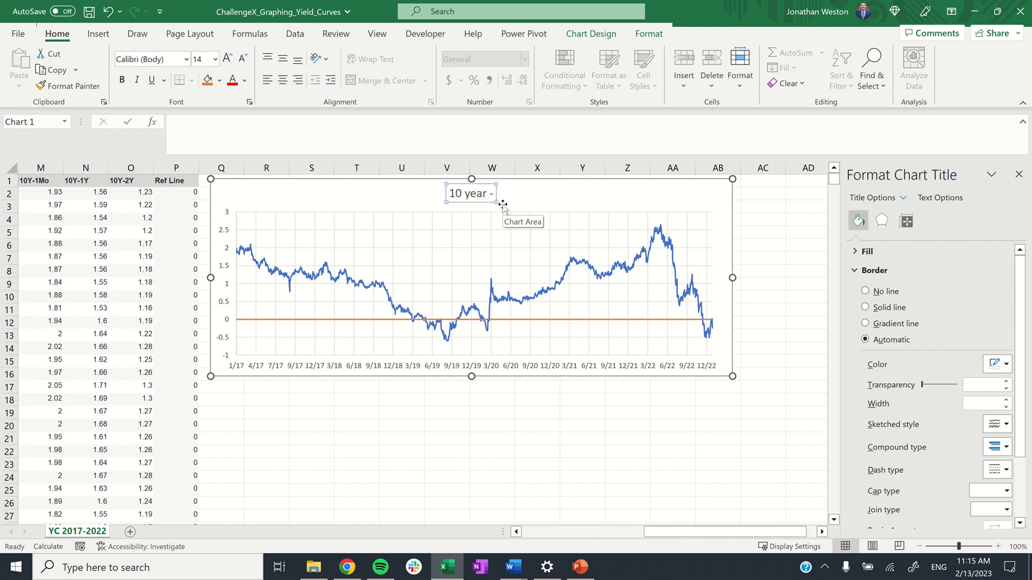
pyautogui.write(' 1 Month Yield Curve')
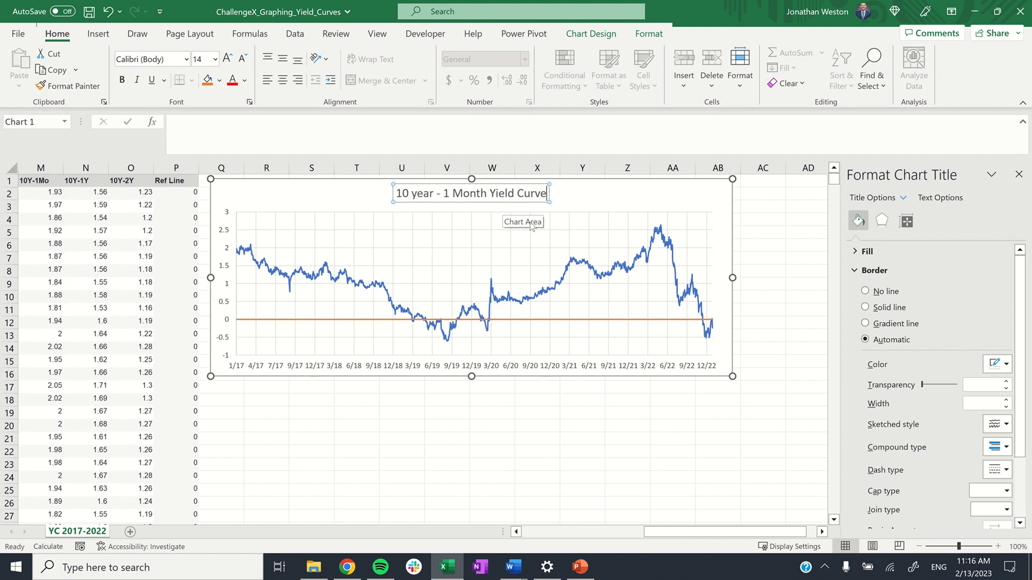
# - Remove the gridlines from the yield curve chart
pyautogui.click(578, 237)
pyautogui.click(749, 190)
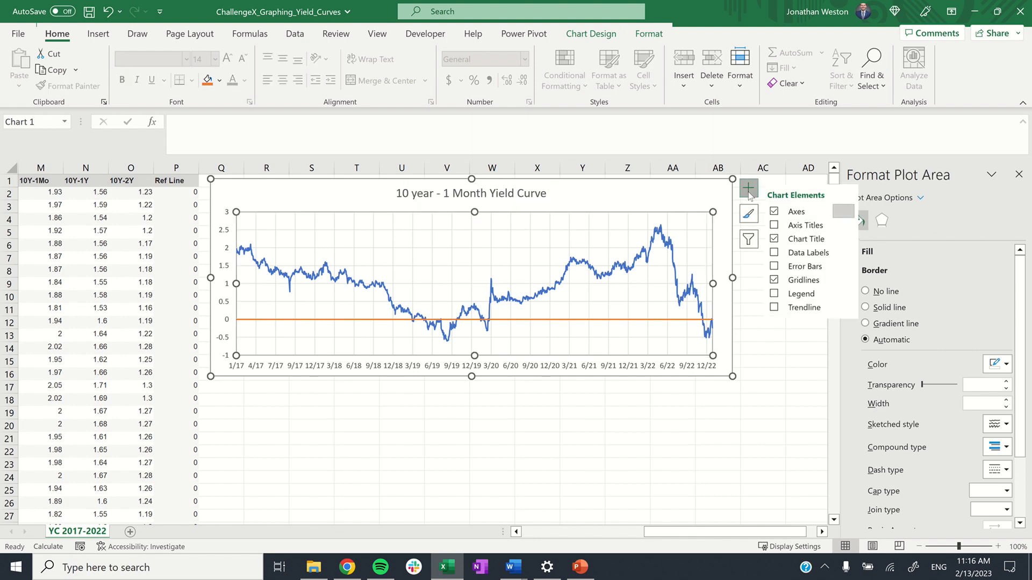
pyautogui.click(776, 281)
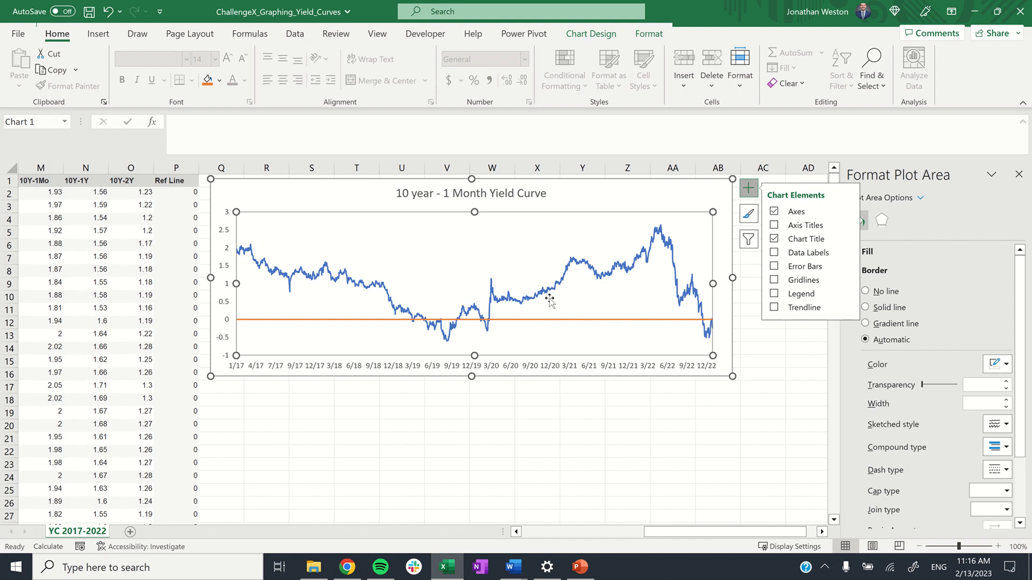
pyautogui.click(624, 306)
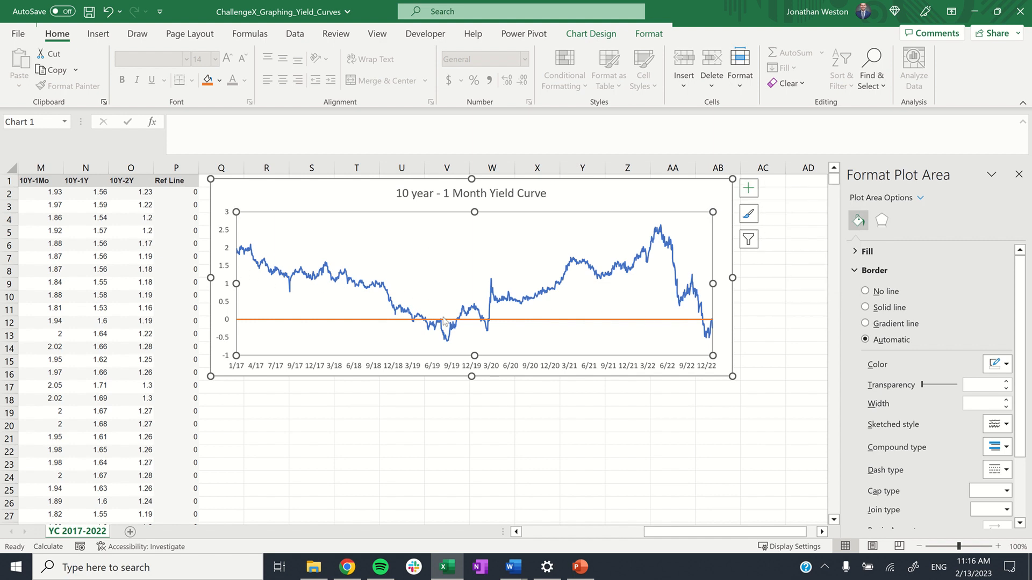